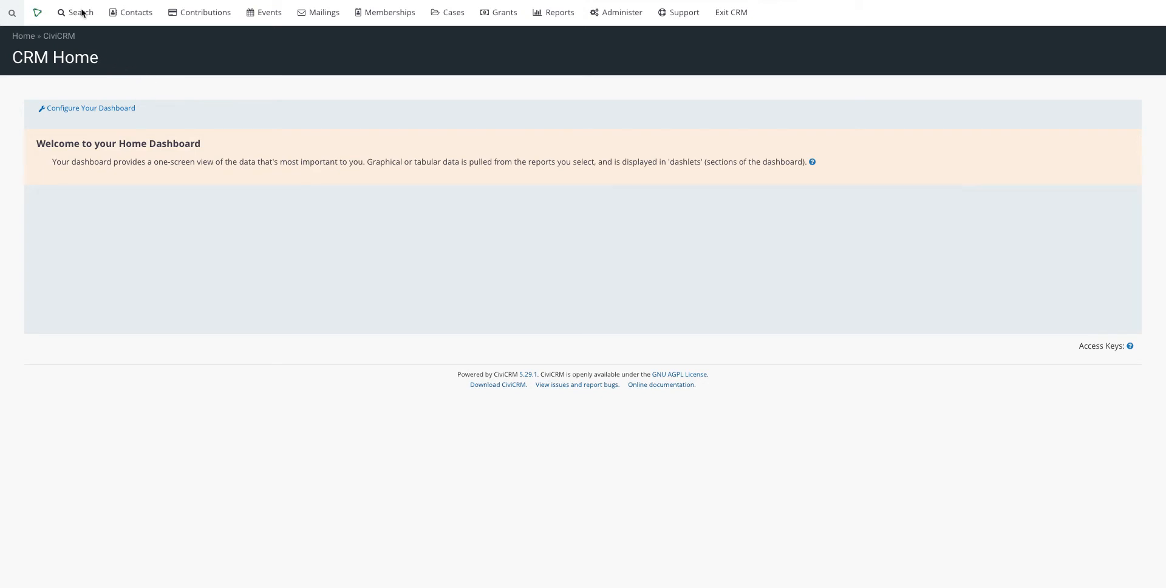
Step: Run an Advanced Search with no criteria to list all contacts
mouse_move(79, 19)
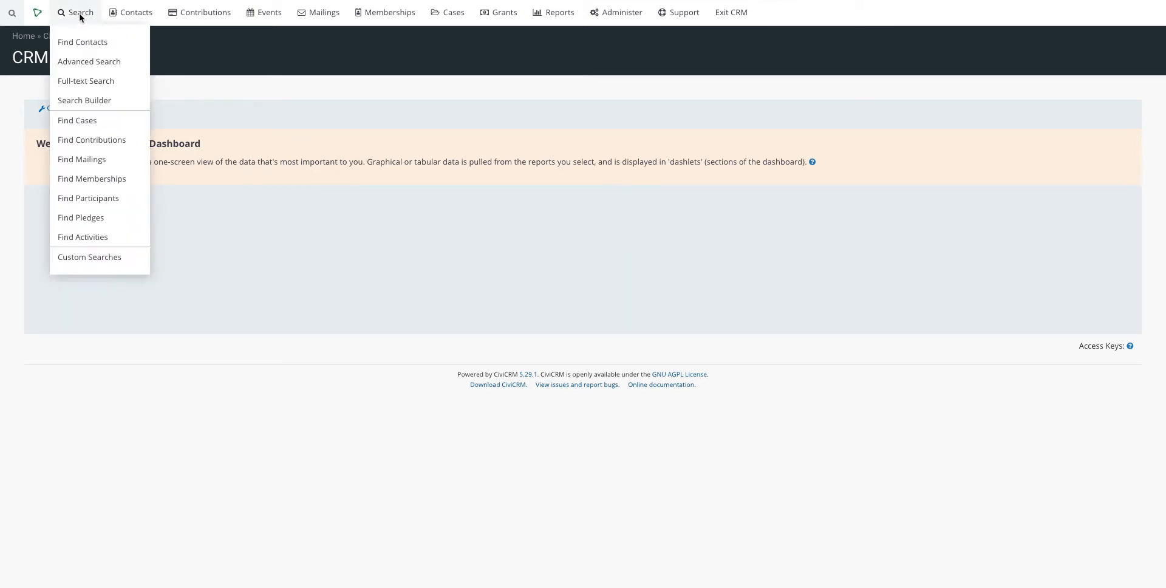
left_click(87, 61)
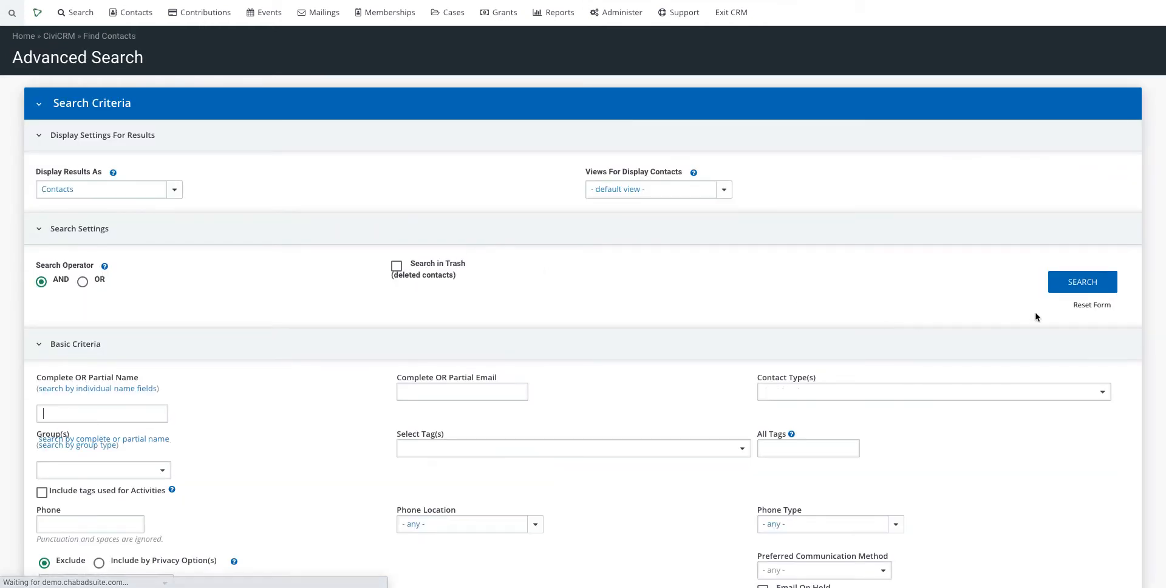
scroll(1004, 327, "down", 1)
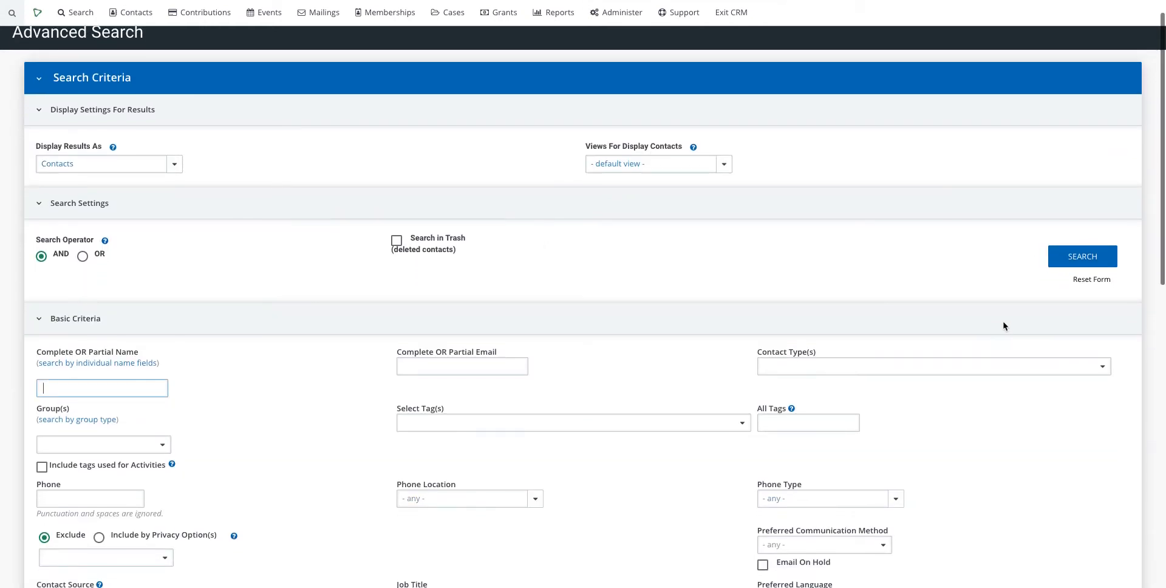
left_click(1064, 256)
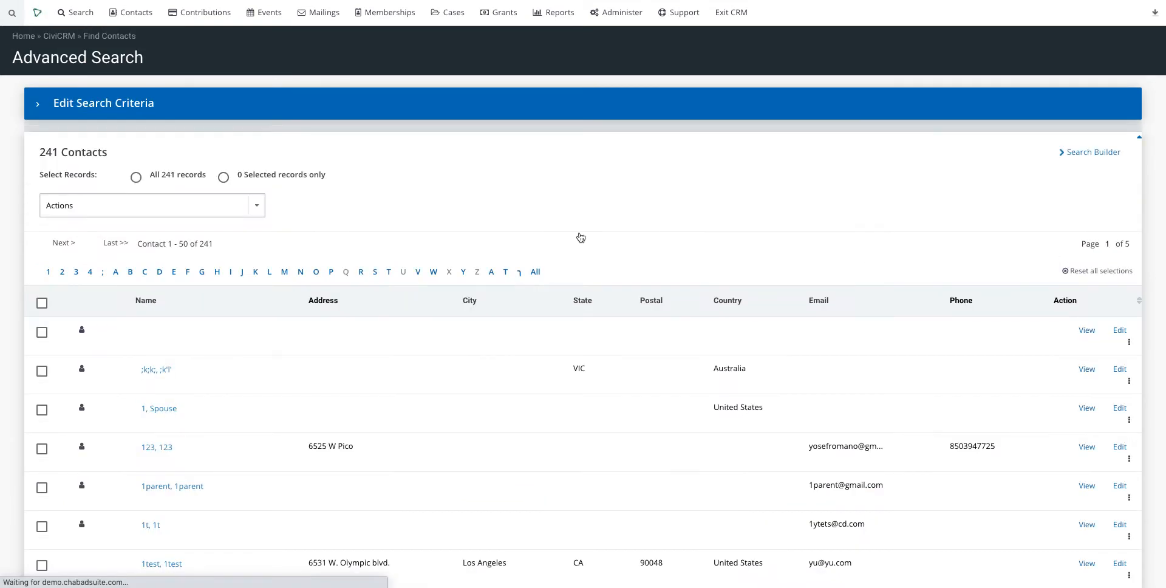
Step: Select the second and third contacts in the results and look through the bulk actions available for them
scroll(548, 222, "down", 1)
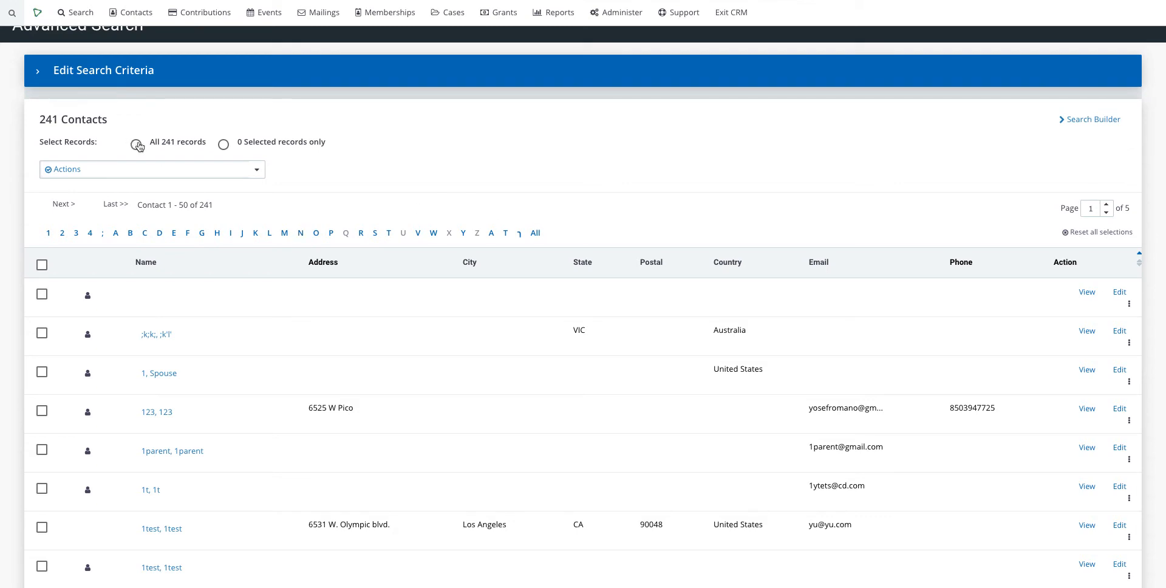
left_click(41, 334)
left_click(42, 372)
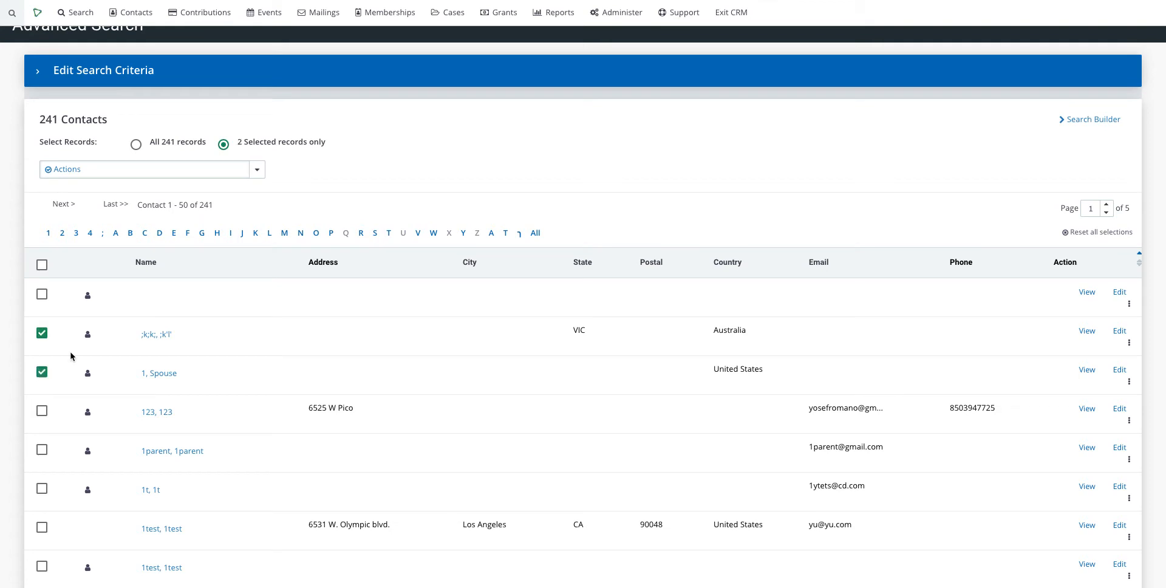
left_click(212, 170)
scroll(197, 279, "down", 3)
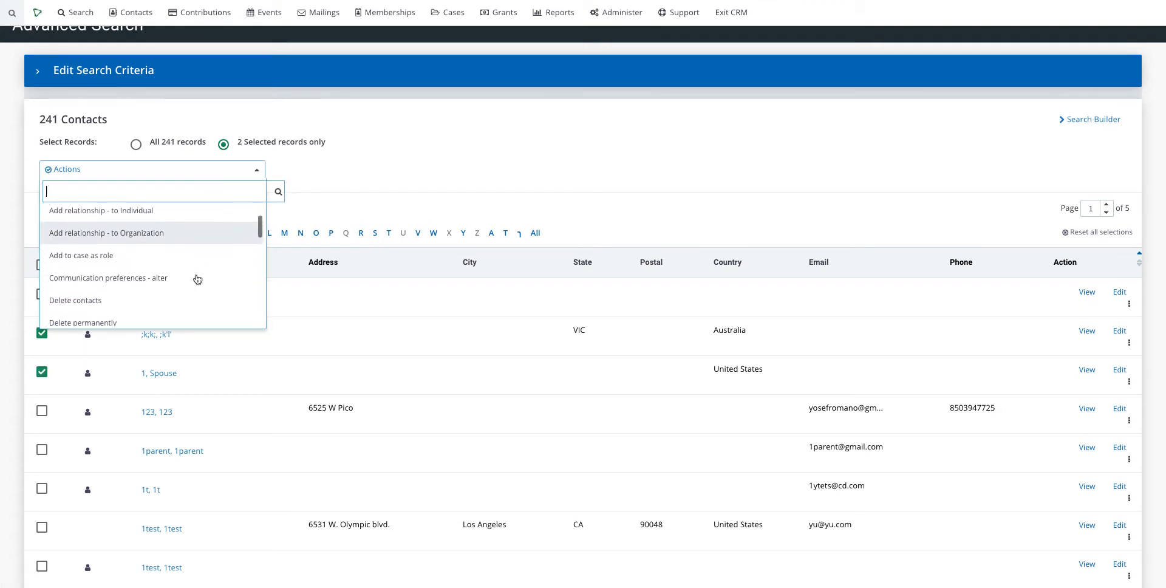
scroll(198, 279, "down", 3)
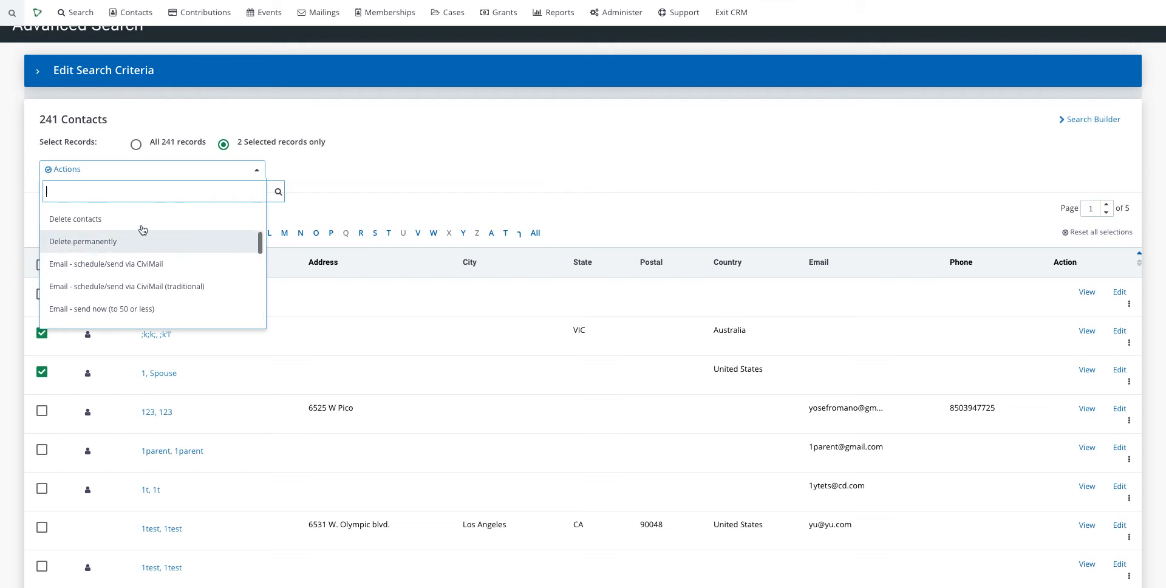
scroll(153, 283, "down", 4)
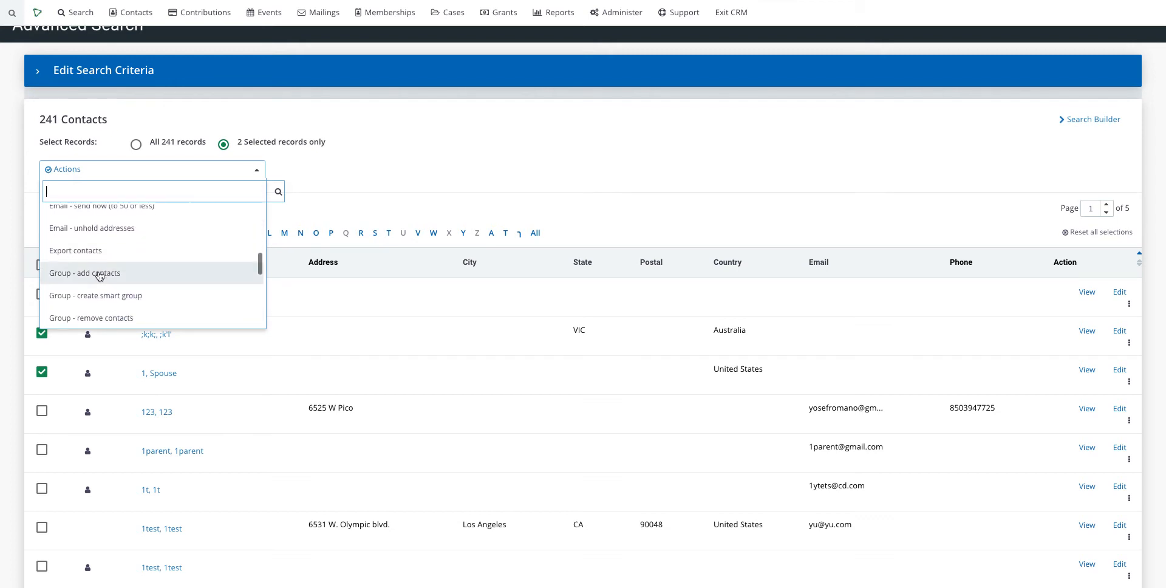
scroll(130, 240, "down", 4)
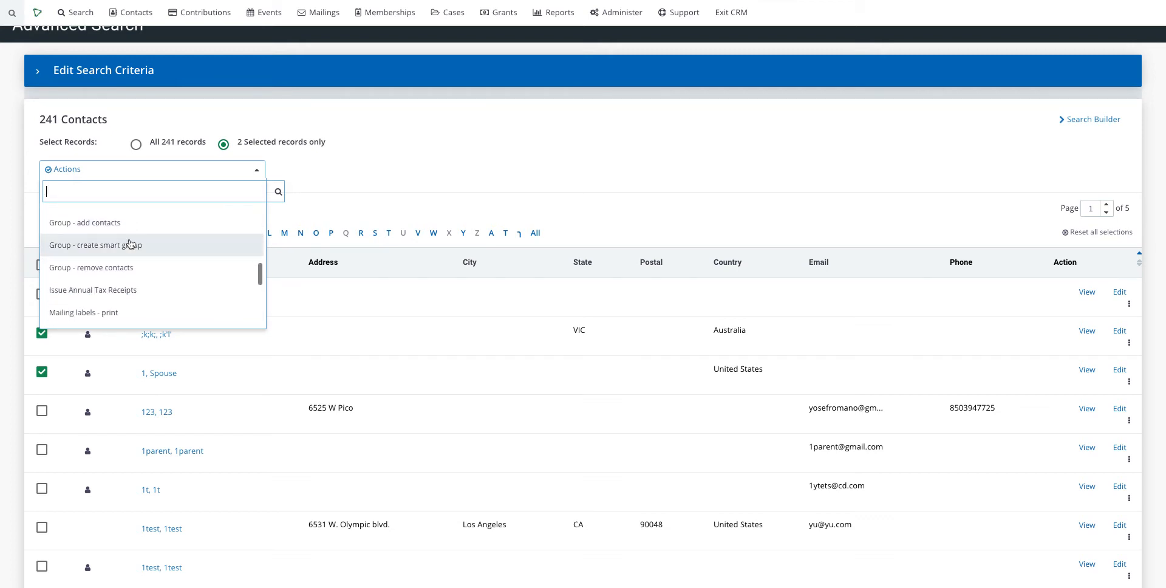
scroll(130, 243, "down", 4)
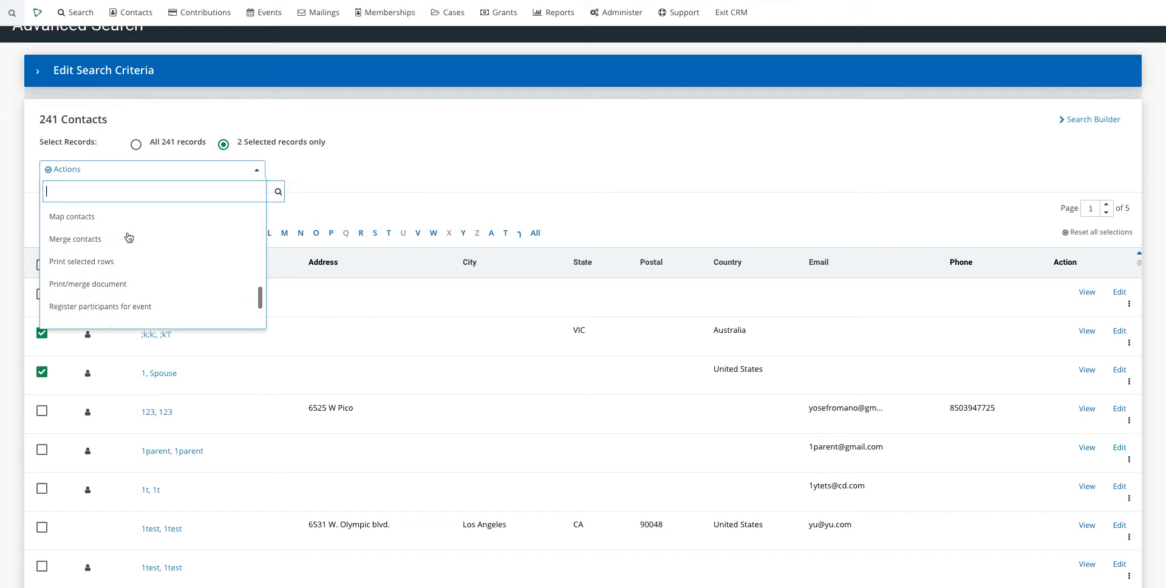
scroll(129, 237, "down", 3)
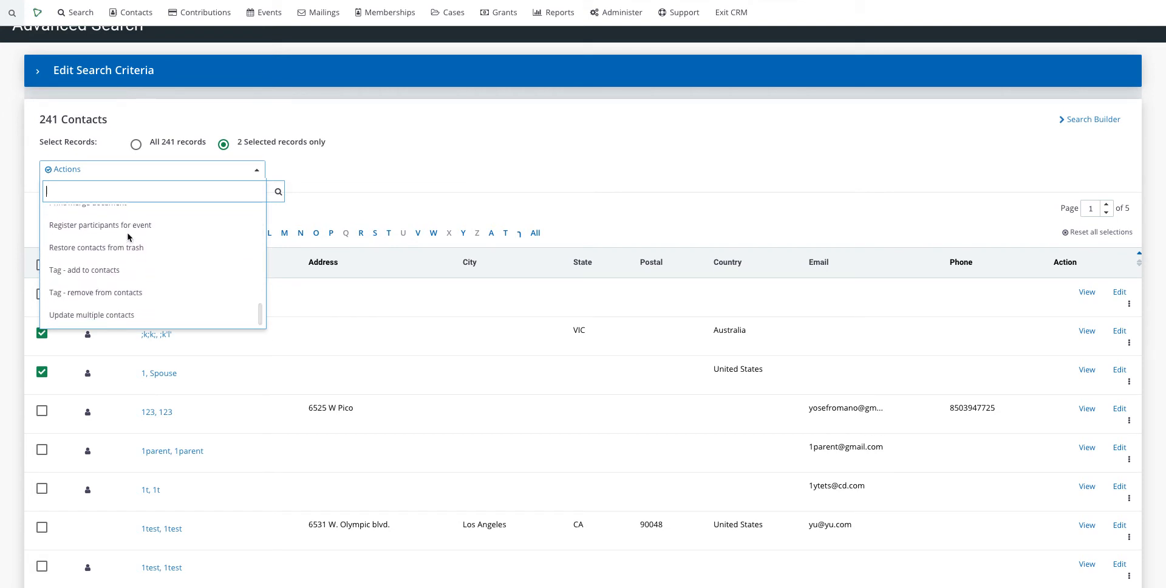
left_click(331, 180)
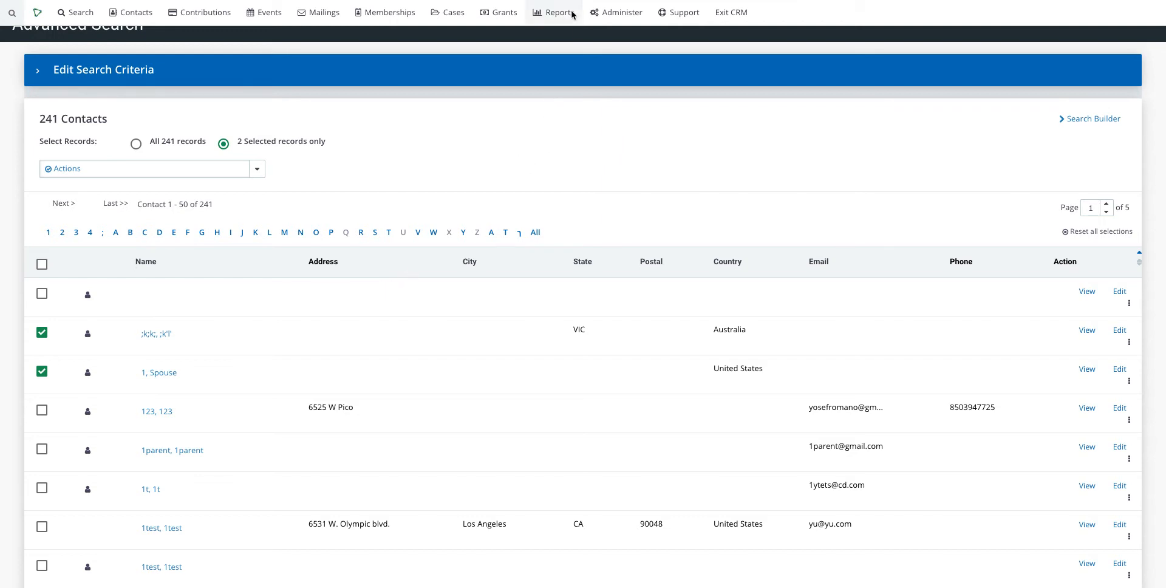
Step: Open the full list of CiviCRM reports and examine the report categories from Contact Reports to Mail Reports
mouse_move(565, 15)
left_click(560, 216)
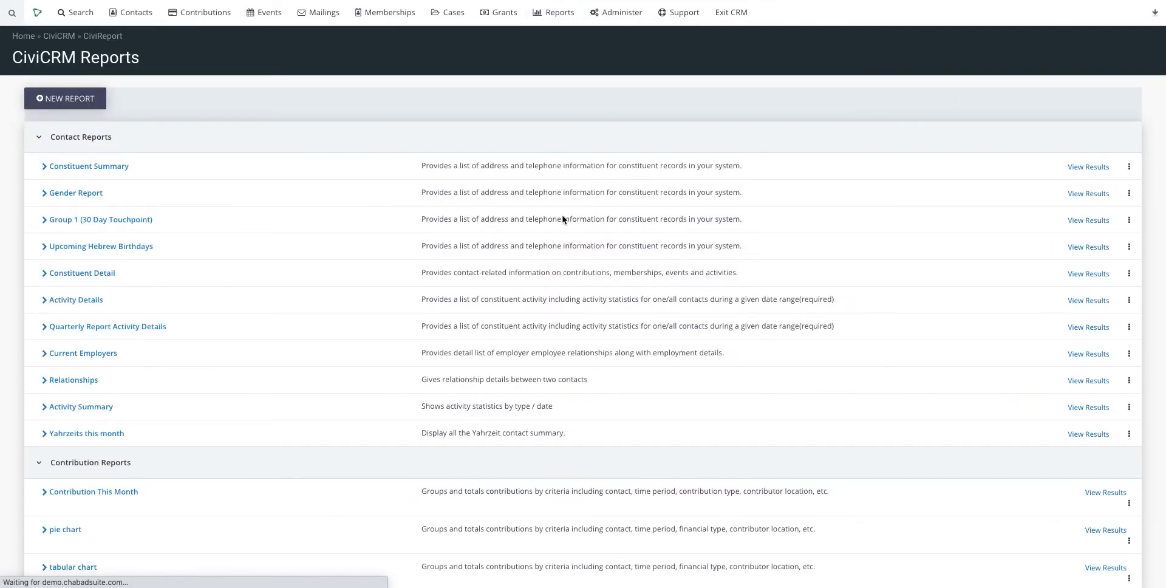
scroll(562, 220, "down", 2)
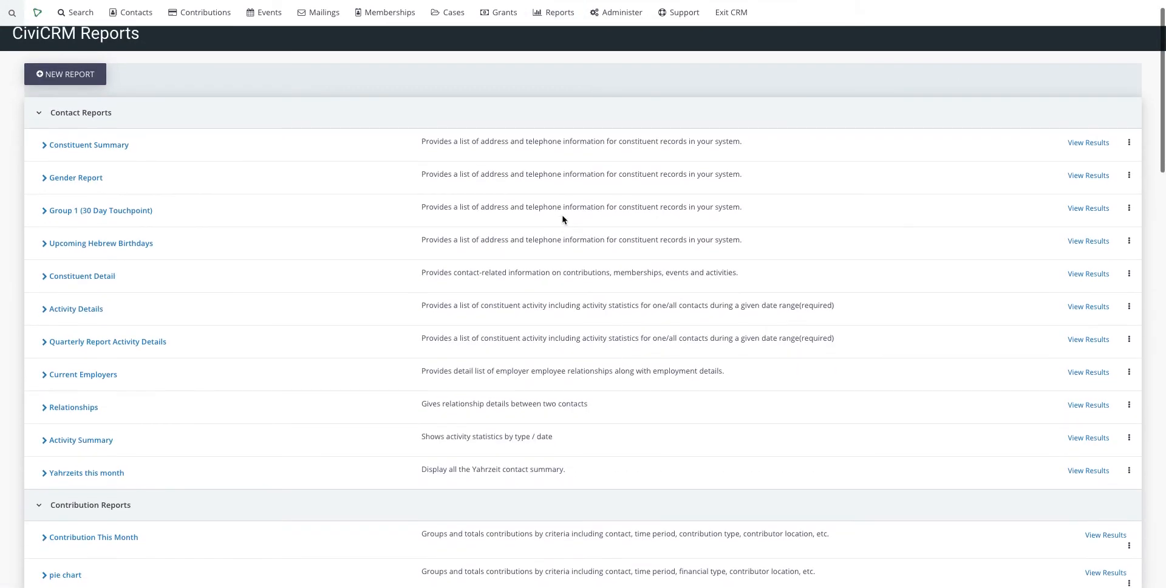
scroll(563, 220, "up", 1)
scroll(562, 219, "up", 1)
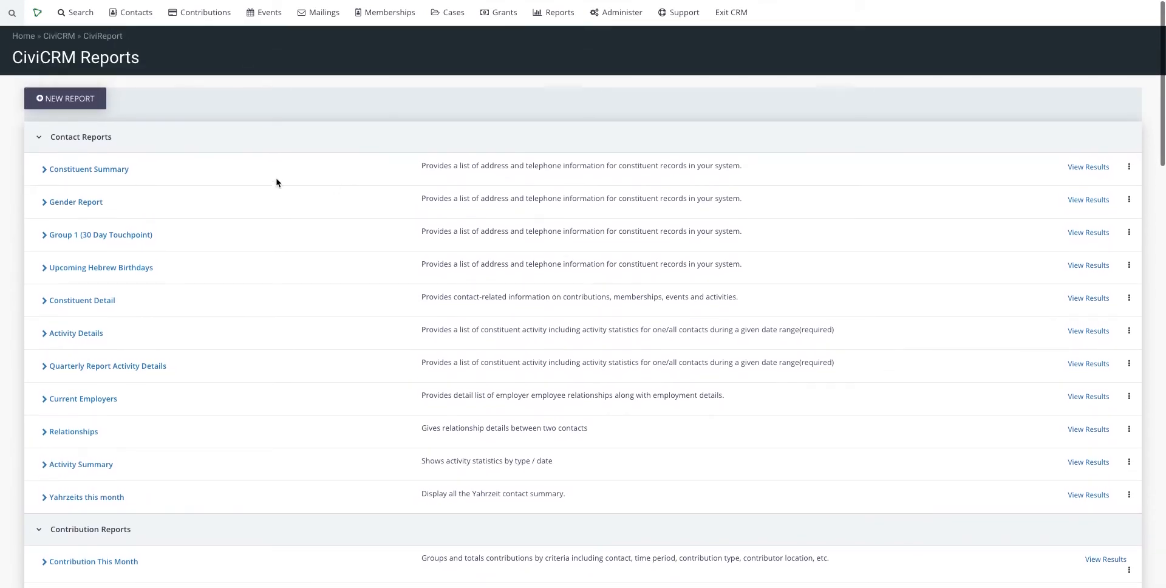
scroll(141, 144, "down", 3)
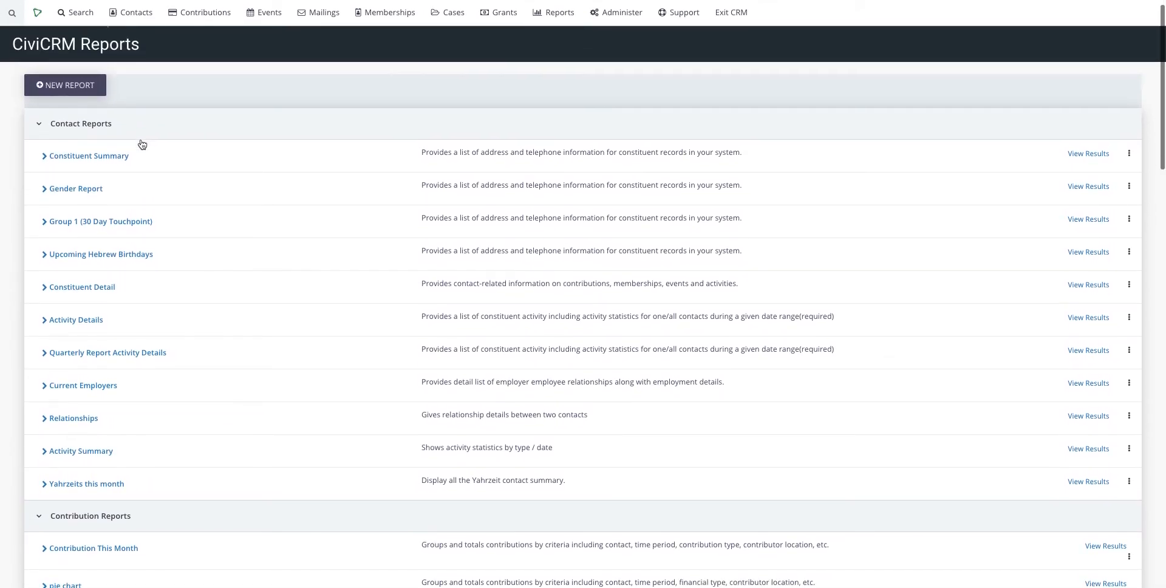
scroll(202, 348, "down", 12)
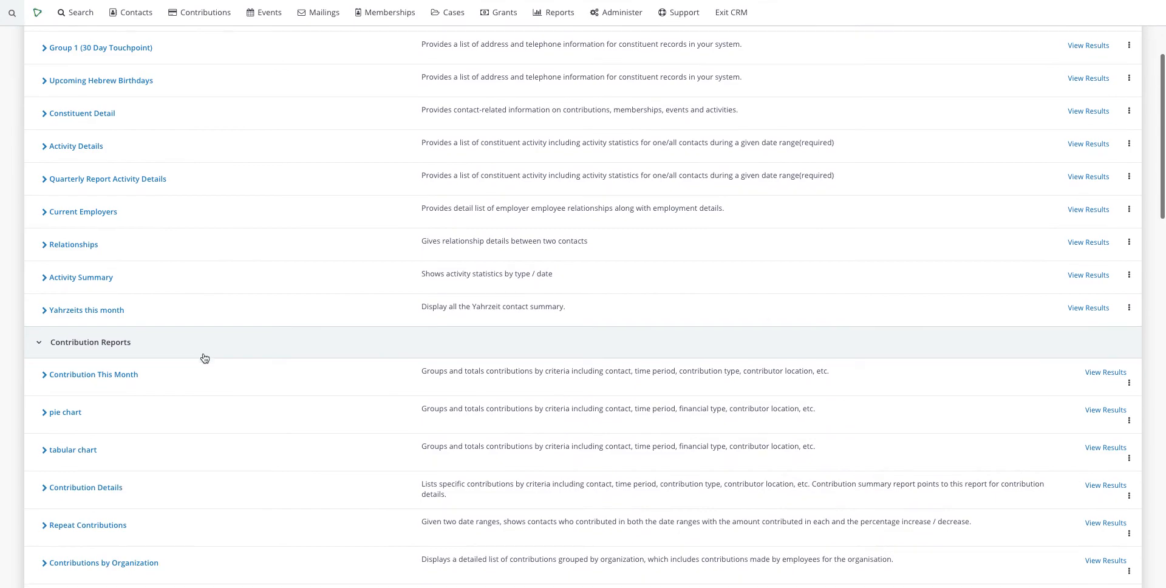
scroll(203, 347, "down", 10)
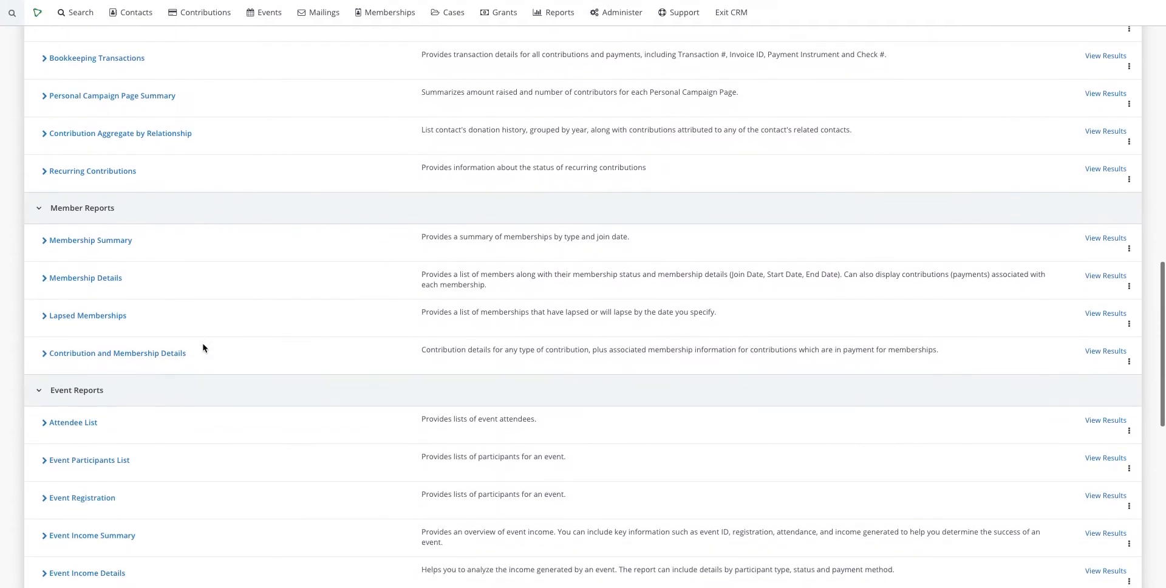
scroll(203, 347, "up", 20)
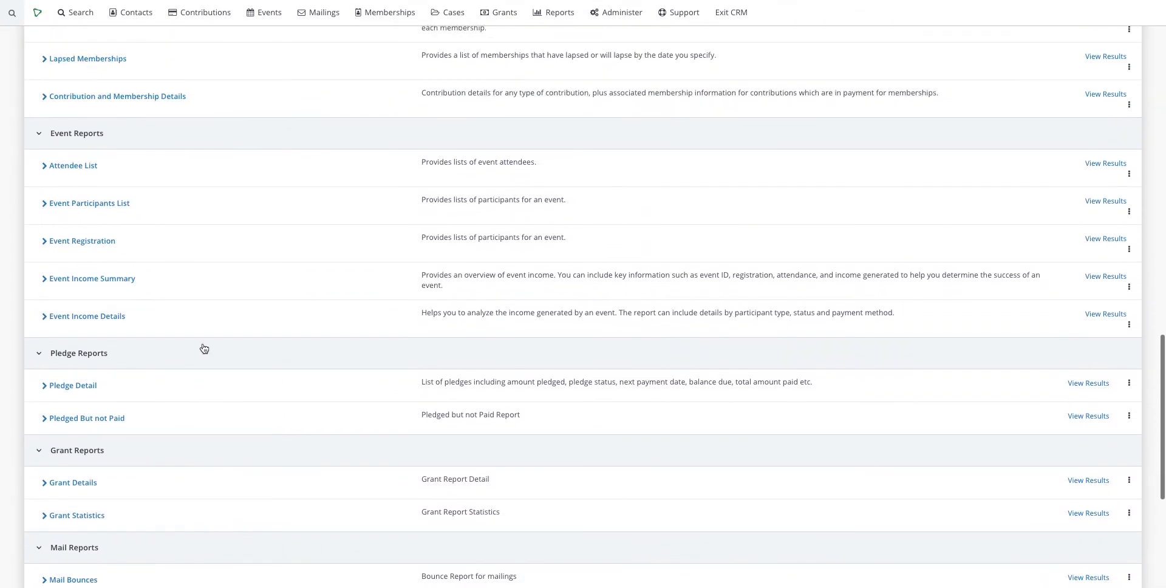
scroll(202, 348, "up", 7)
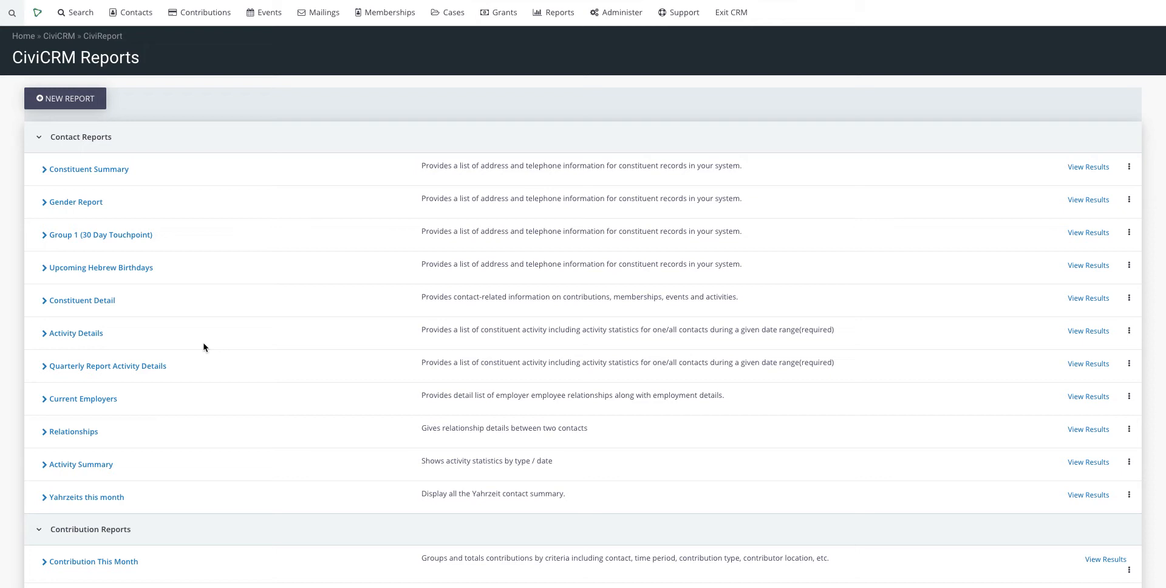
Step: Open the Constituent Summary report and include the Nick Name, Email and Street Address columns
left_click(114, 172)
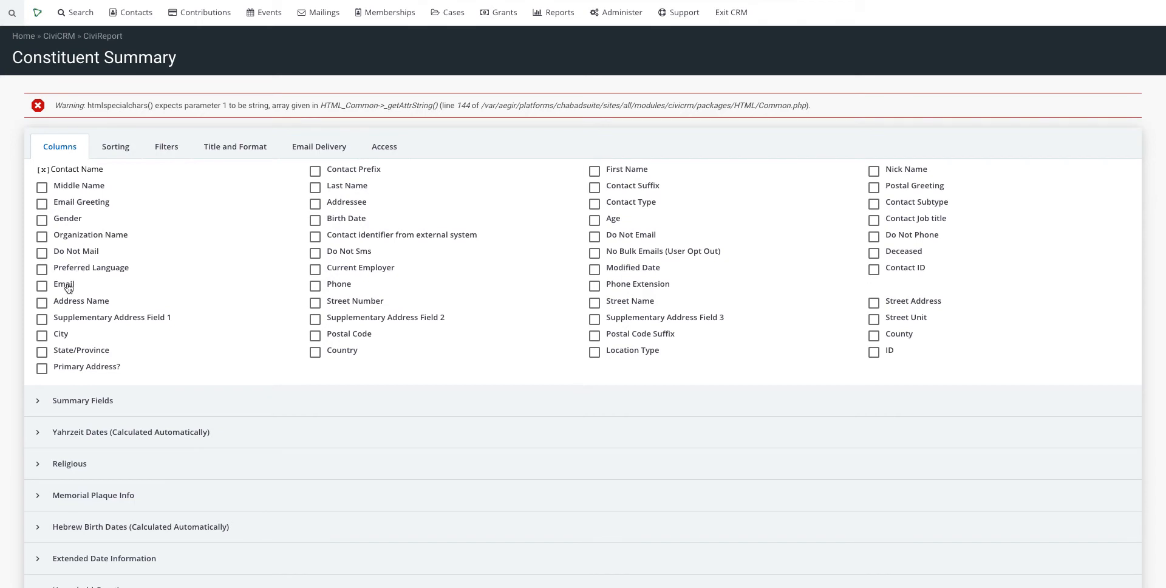
left_click(929, 309)
scroll(365, 294, "down", 3)
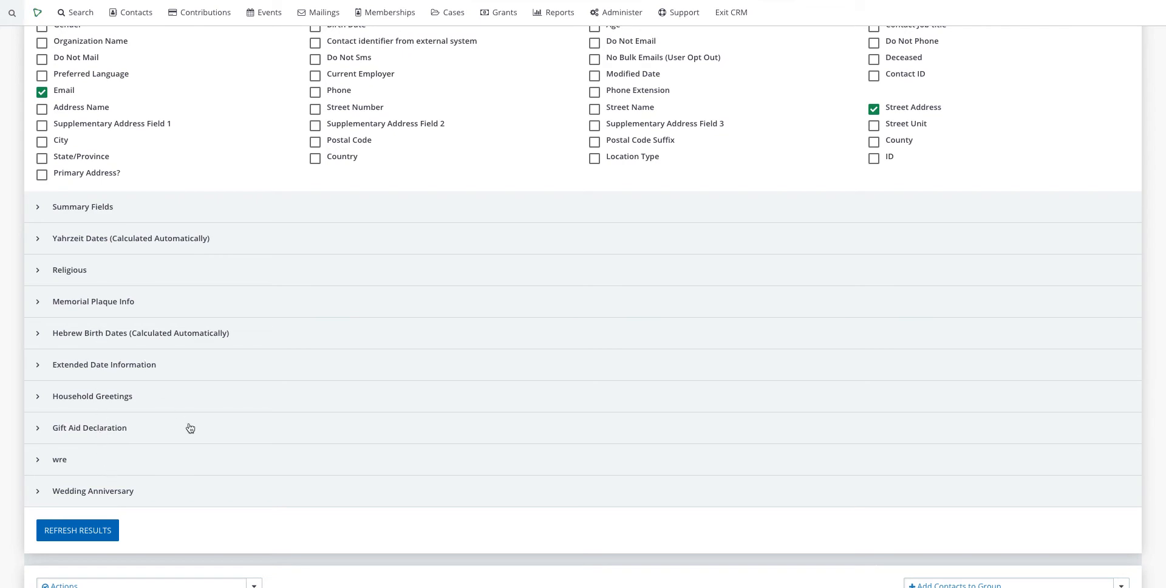
scroll(189, 425, "down", 2)
Step: Add the Summary Fields columns for combined contact and related contact contributions last calendar year and last fiscal year
scroll(190, 427, "up", 4)
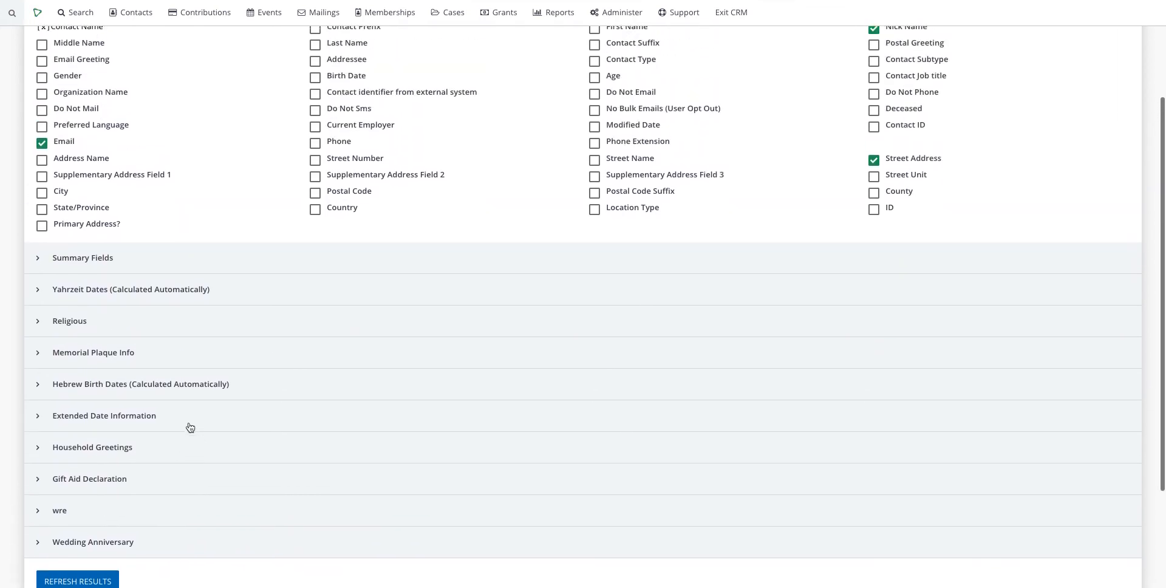
left_click(124, 274)
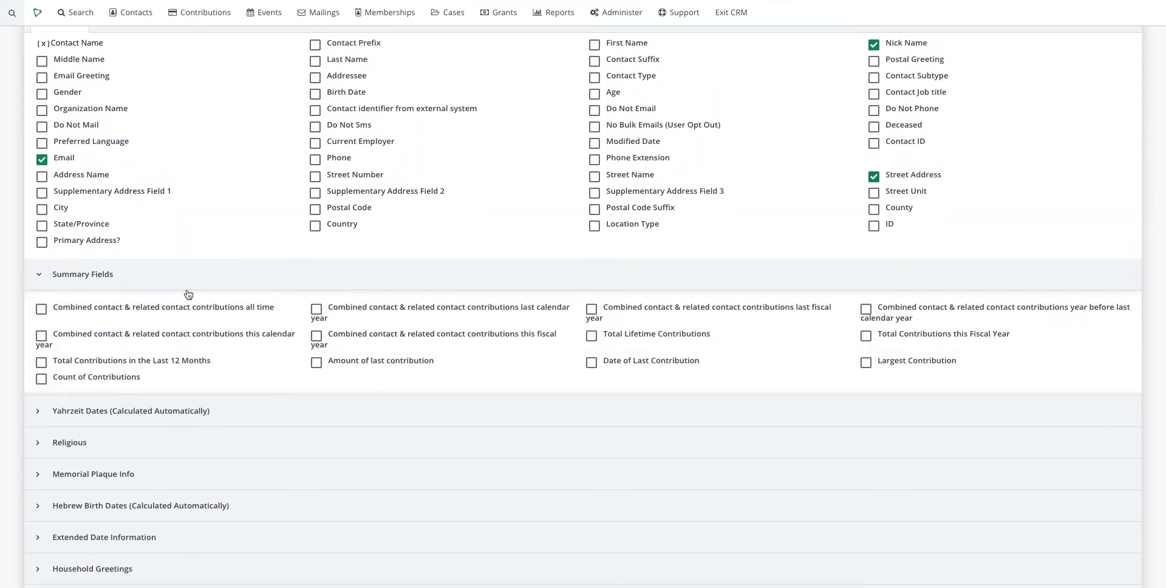
left_click(365, 312)
scroll(429, 314, "down", 3)
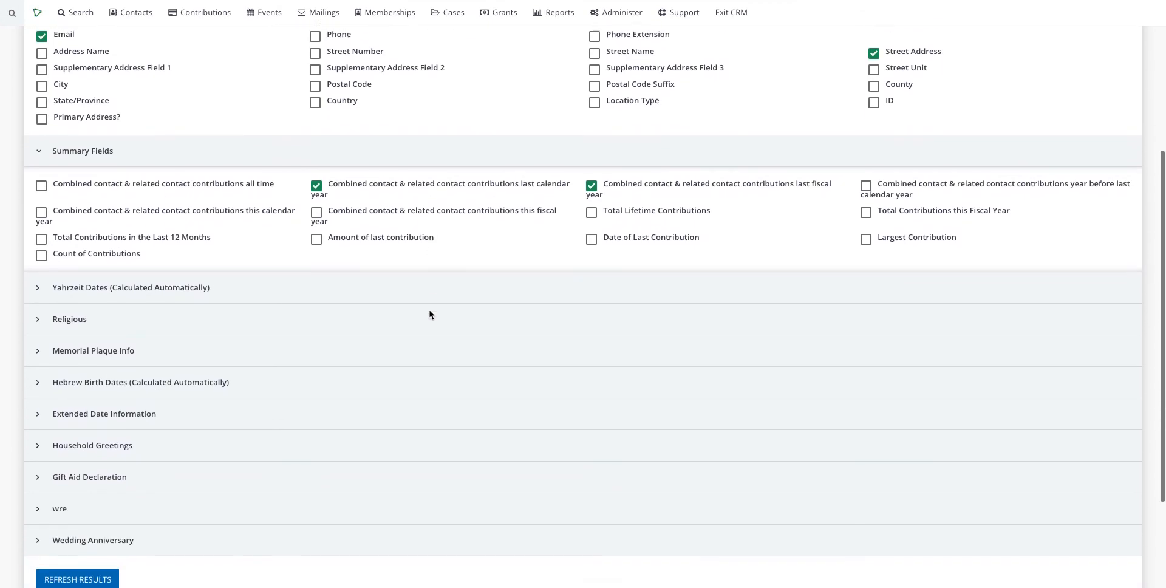
scroll(429, 314, "up", 5)
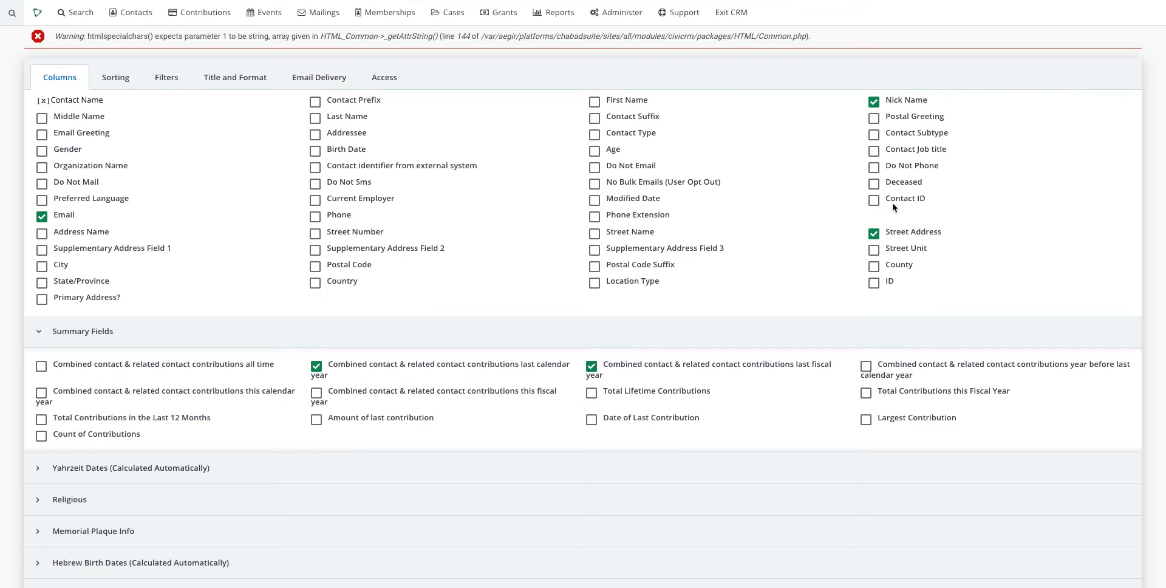
Step: Refresh the Constituent Summary results with the chosen columns
scroll(320, 326, "down", 1)
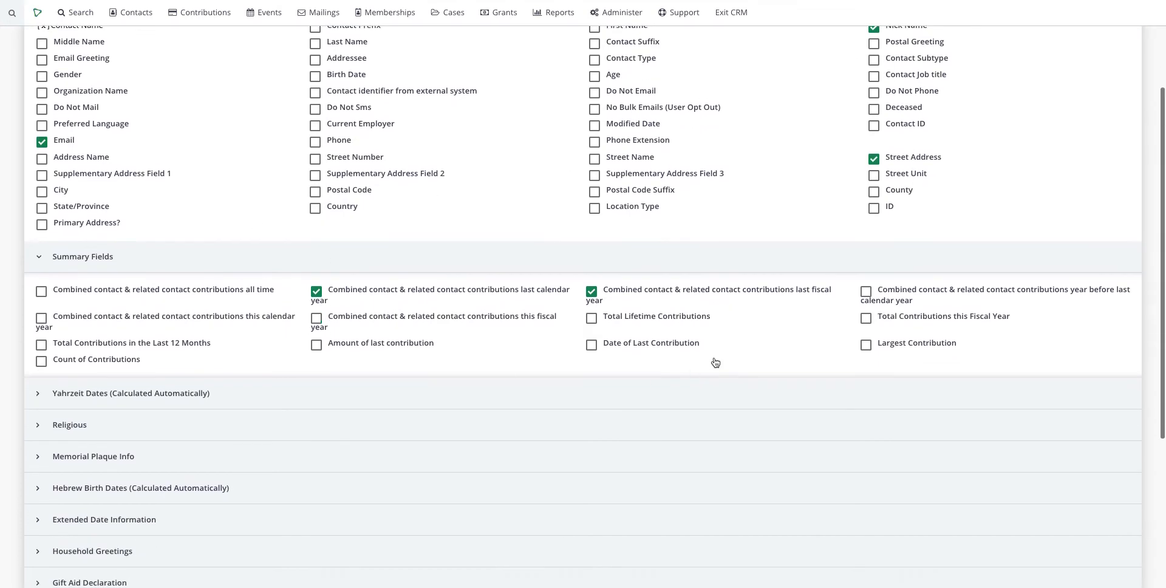
scroll(292, 229, "down", 1)
scroll(293, 231, "up", 3)
scroll(293, 231, "down", 1)
scroll(292, 230, "down", 4)
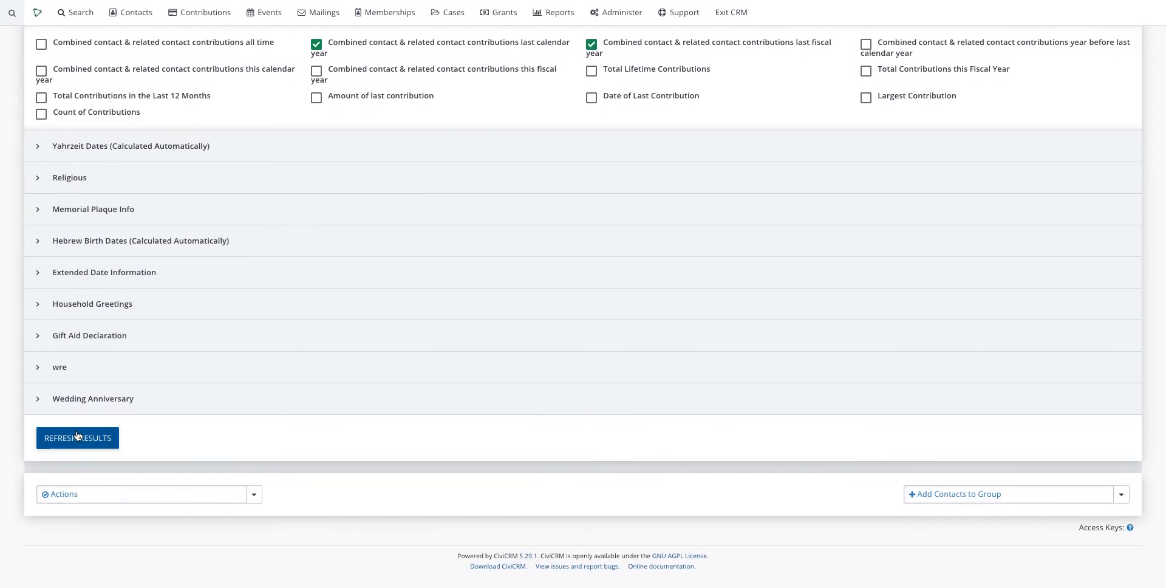
left_click(77, 435)
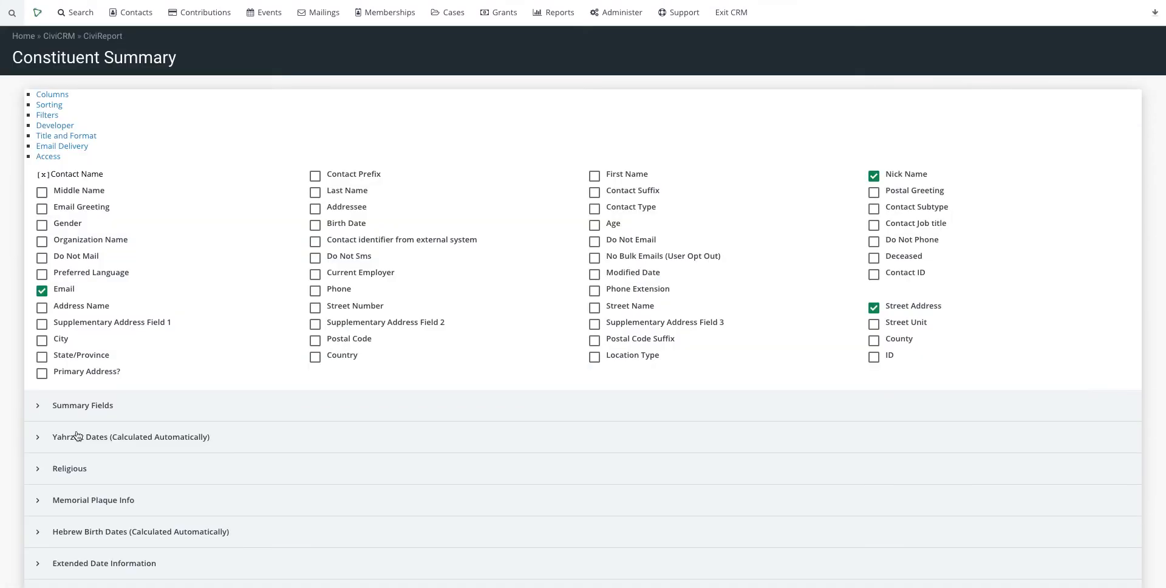
Step: Examine the report rows for email, street address and the two combined contribution columns
scroll(267, 425, "down", 10)
scroll(268, 421, "down", 3)
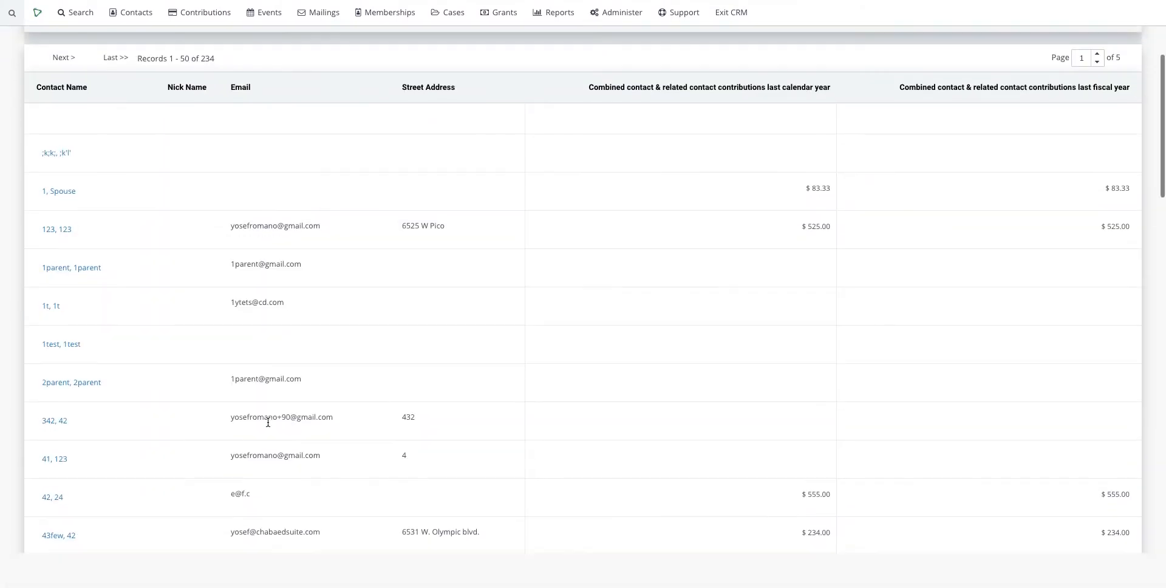
scroll(359, 382, "up", 1)
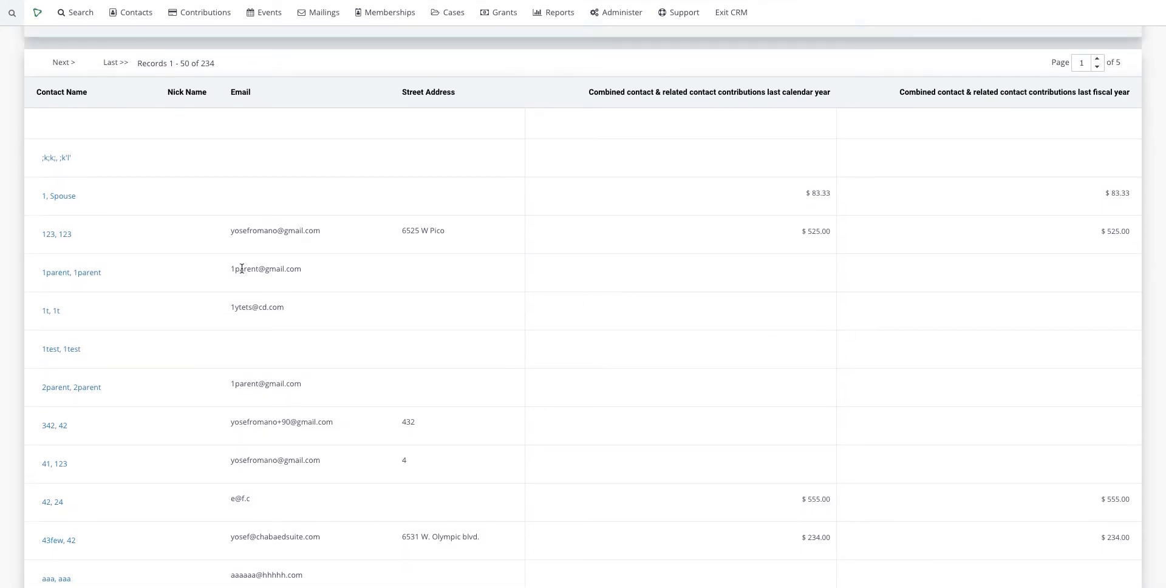
scroll(246, 271, "down", 2)
scroll(246, 273, "up", 3)
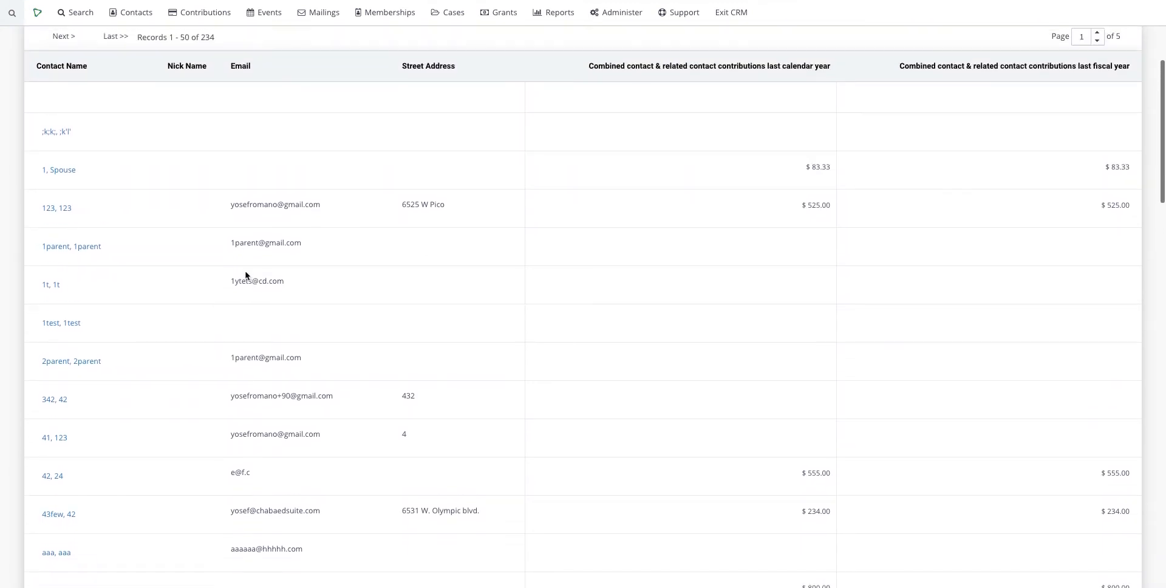
scroll(314, 232, "up", 3)
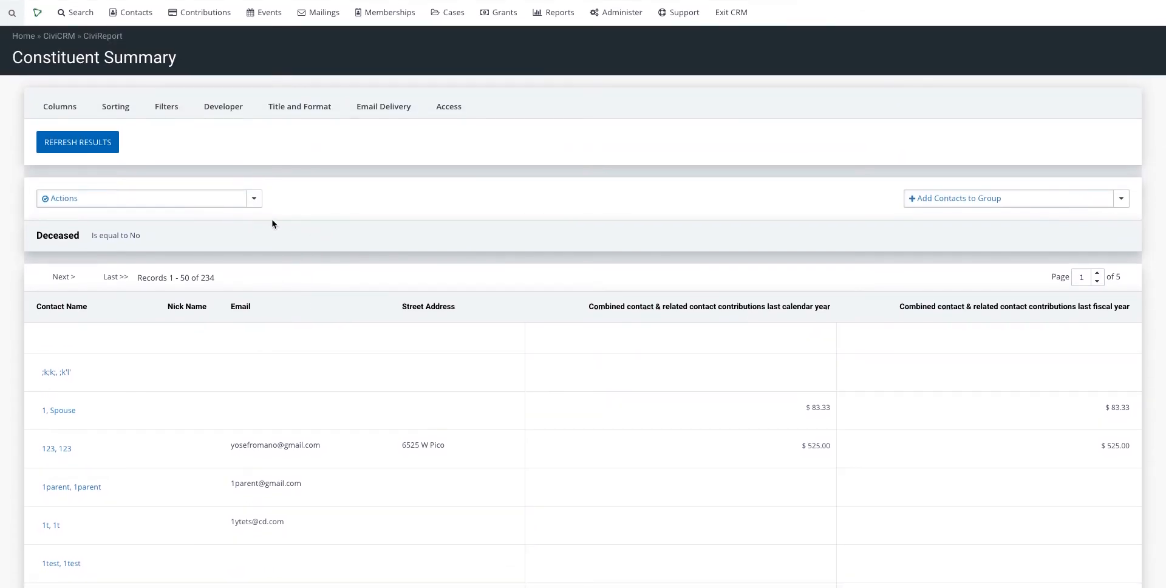
Step: Sort the Constituent Summary report by Next Hebrew Birthday in ascending order
left_click(68, 112)
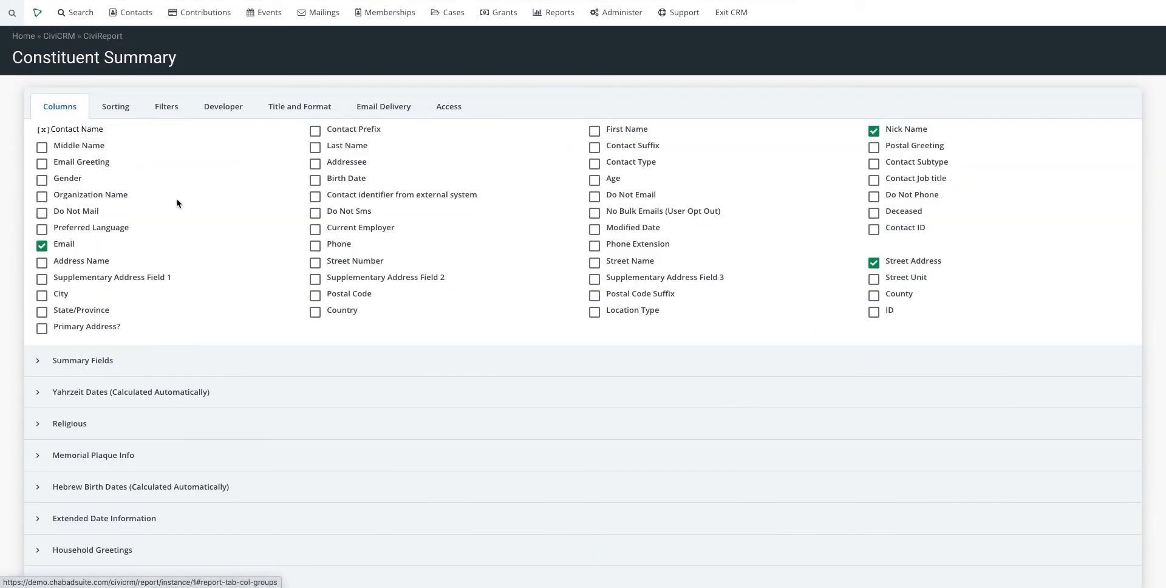
left_click(107, 111)
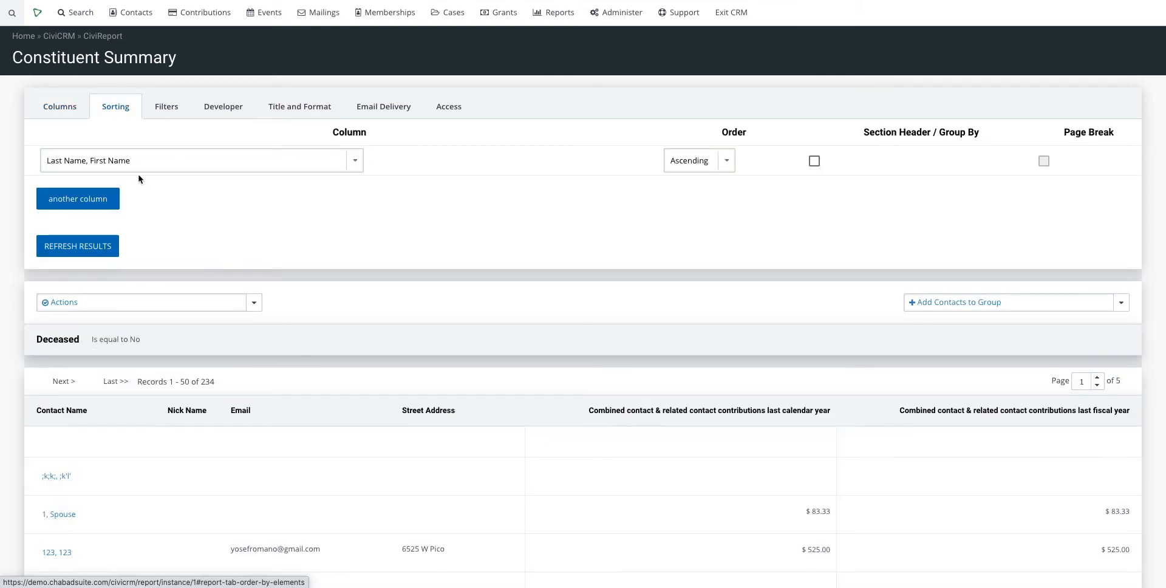
left_click(172, 159)
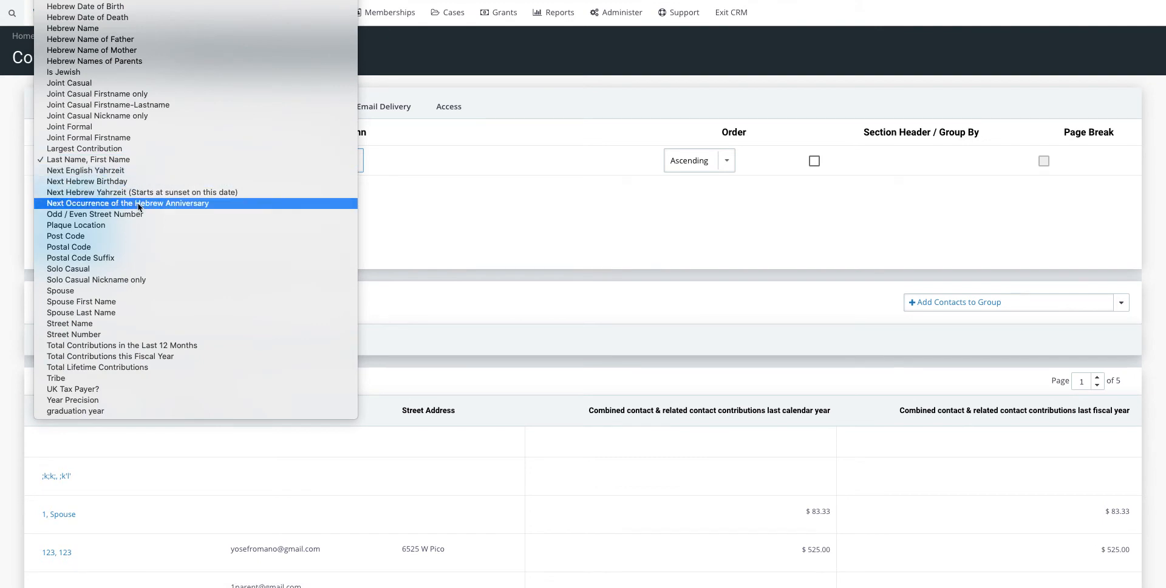
left_click(110, 182)
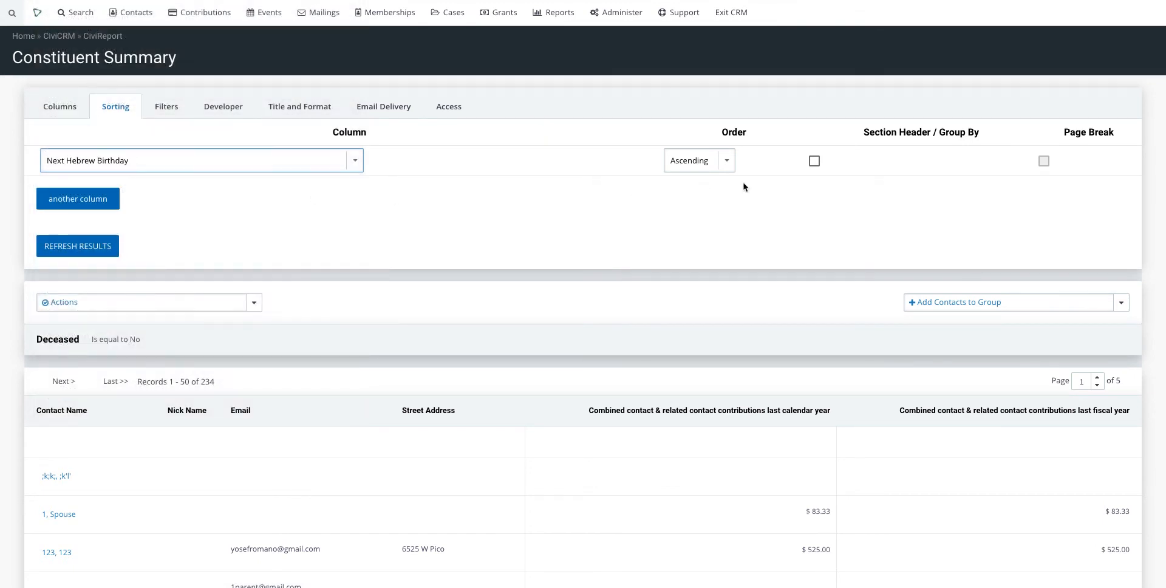
left_click(705, 161)
left_click(632, 146)
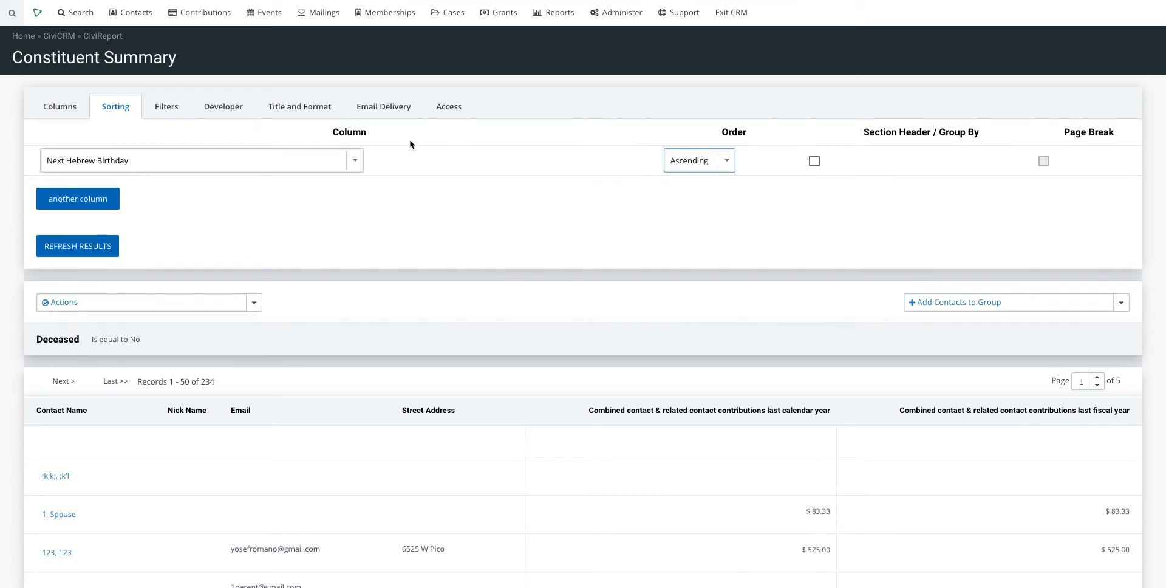
Step: Filter the report to contacts whose gender is Female
left_click(162, 113)
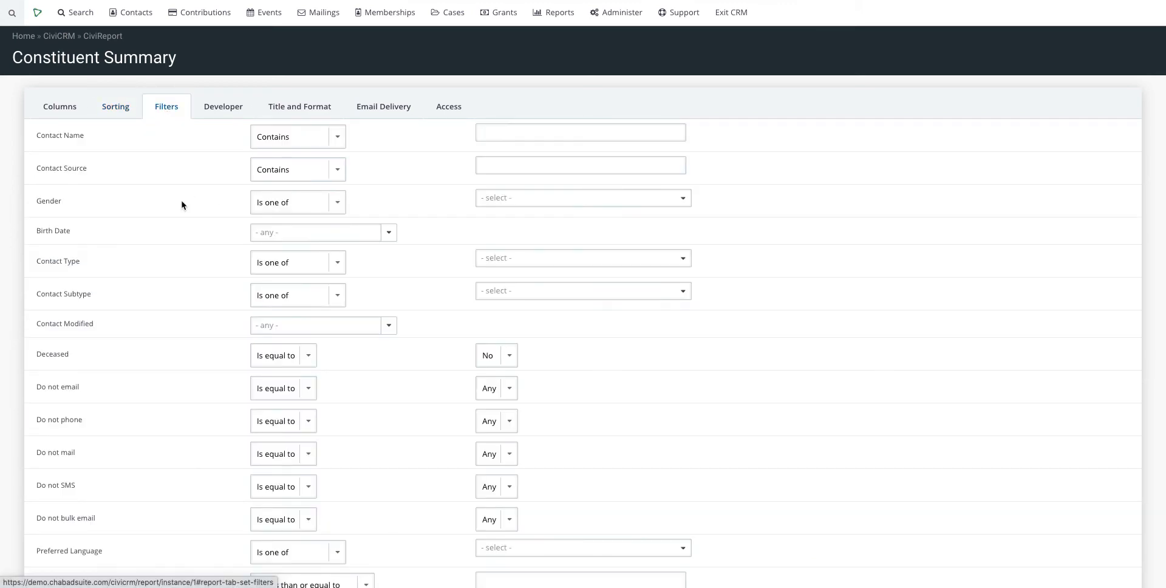
scroll(181, 205, "down", 1)
scroll(181, 205, "down", 1)
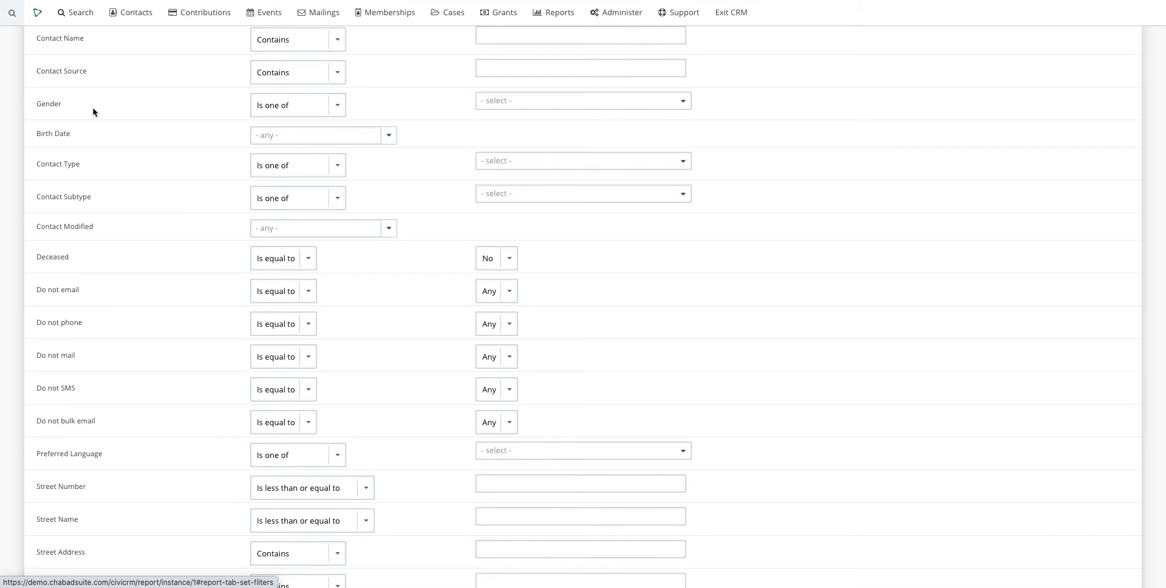
left_click(554, 100)
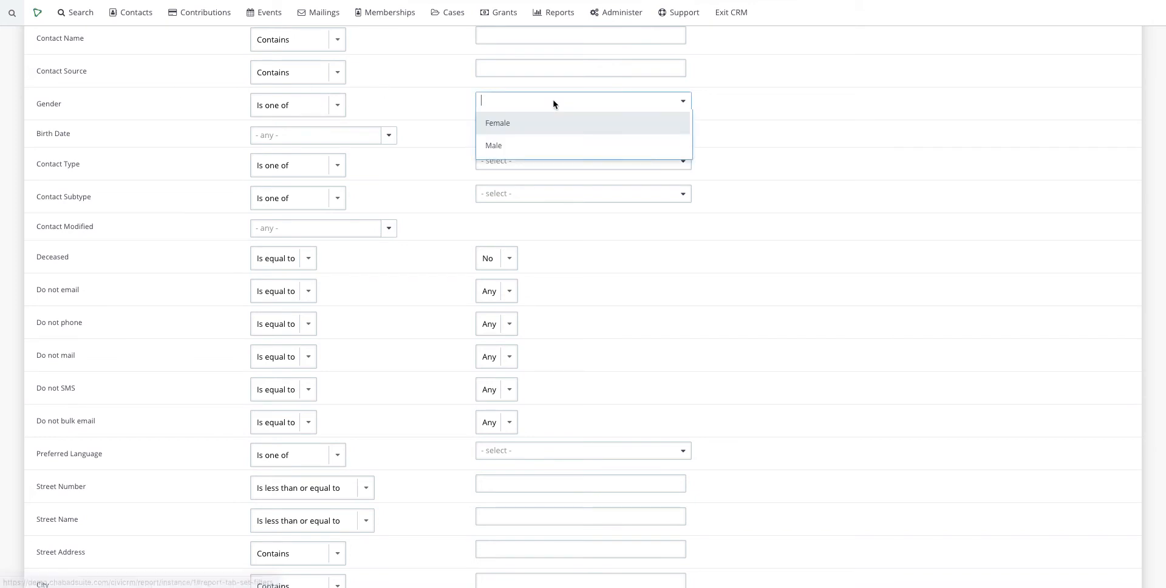
left_click(528, 132)
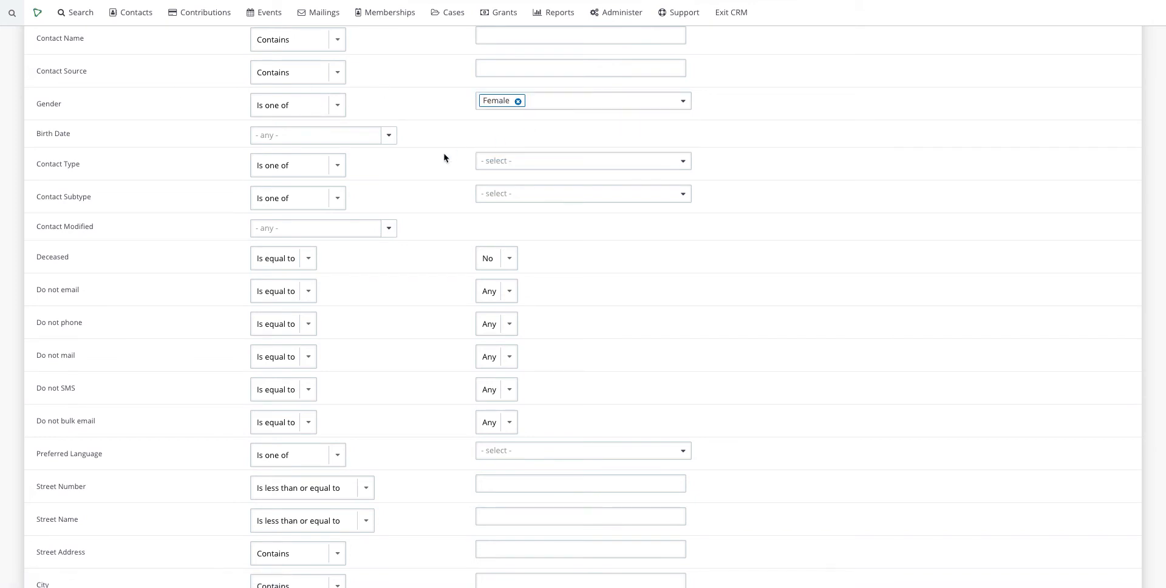
Step: Add a Summary Fields filter for combined contact and related contact contributions all time less than or equal to 1000
scroll(444, 158, "down", 5)
scroll(444, 158, "down", 4)
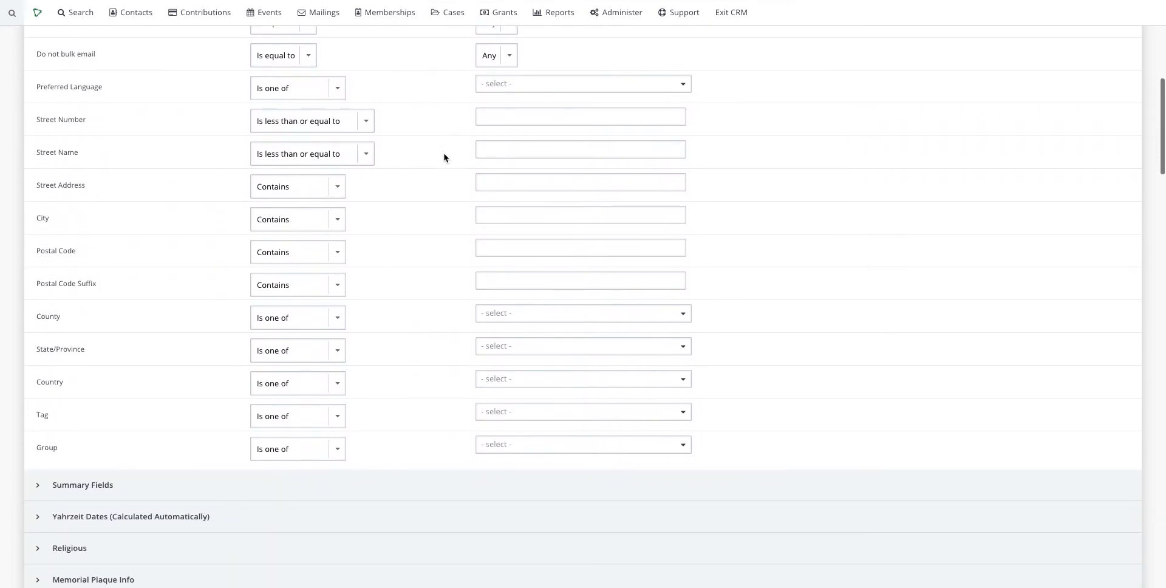
scroll(444, 156, "down", 1)
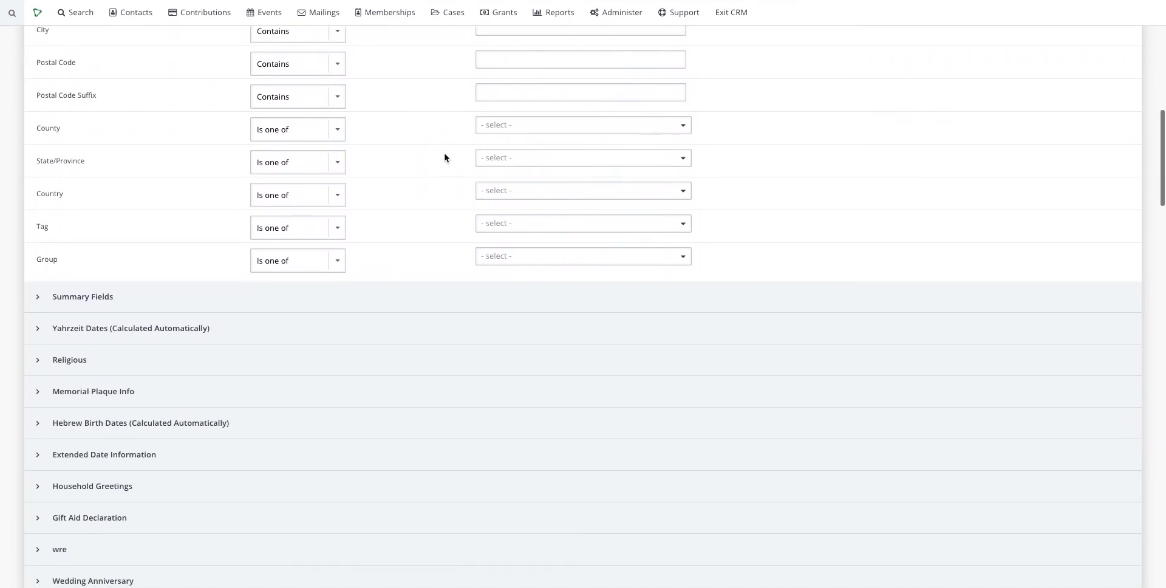
left_click(212, 284)
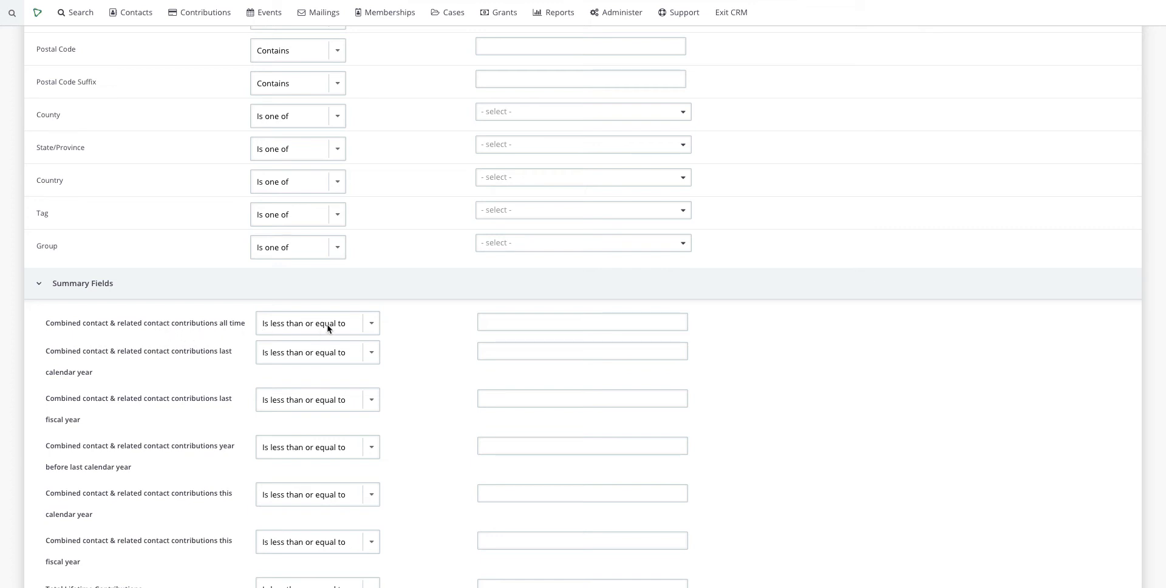
left_click(517, 323)
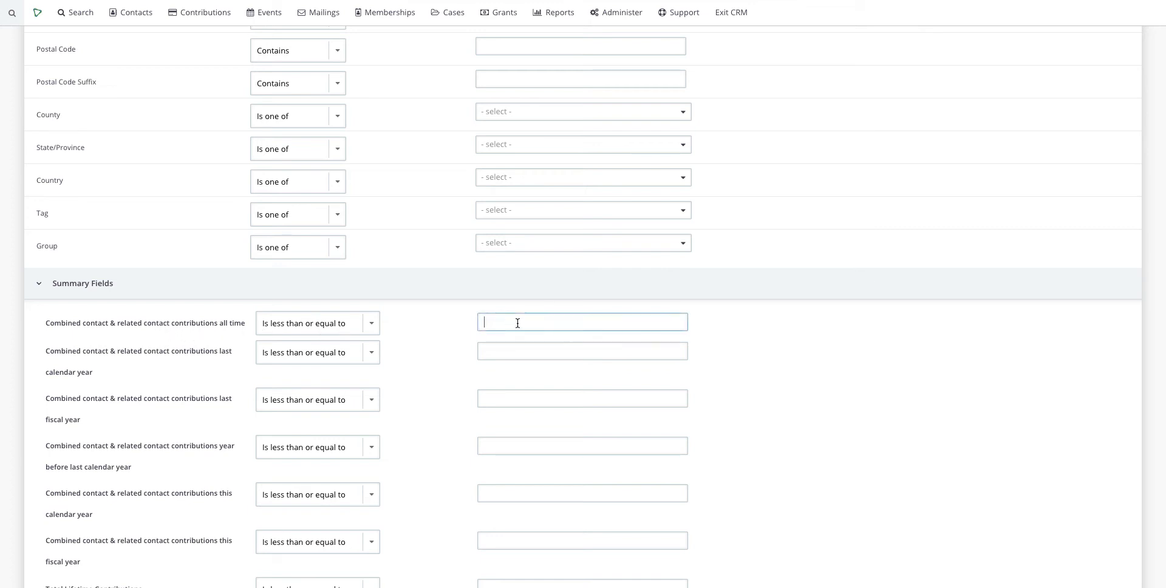
type("1000")
left_click(398, 305)
scroll(425, 303, "down", 3)
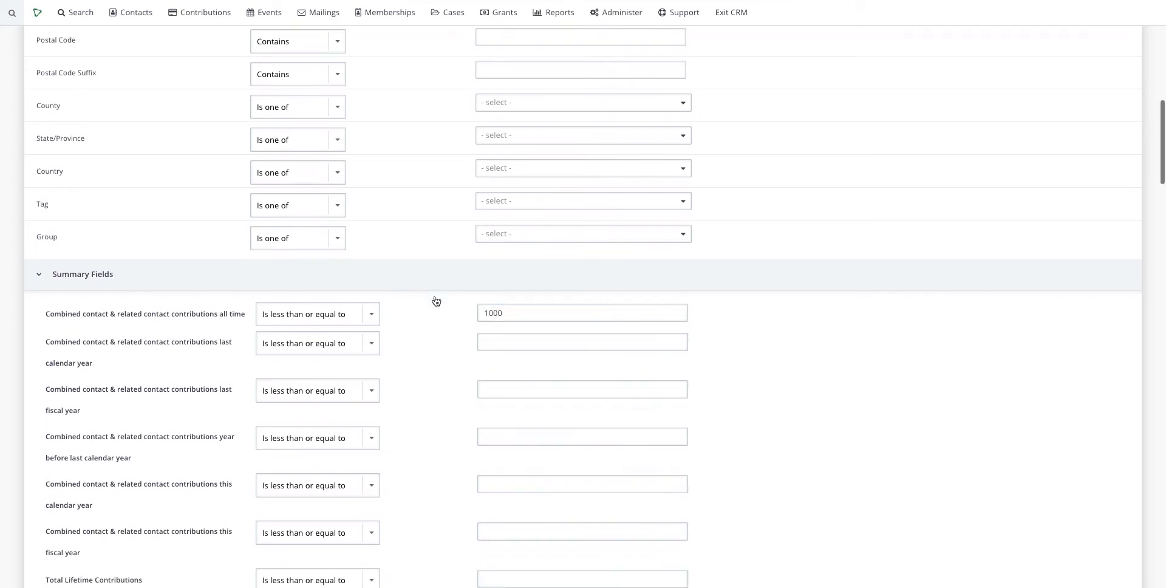
Step: Refresh the Constituent Summary results with the new sorting and filters
scroll(412, 279, "up", 20)
scroll(412, 278, "down", 5)
scroll(412, 278, "down", 20)
scroll(411, 279, "up", 6)
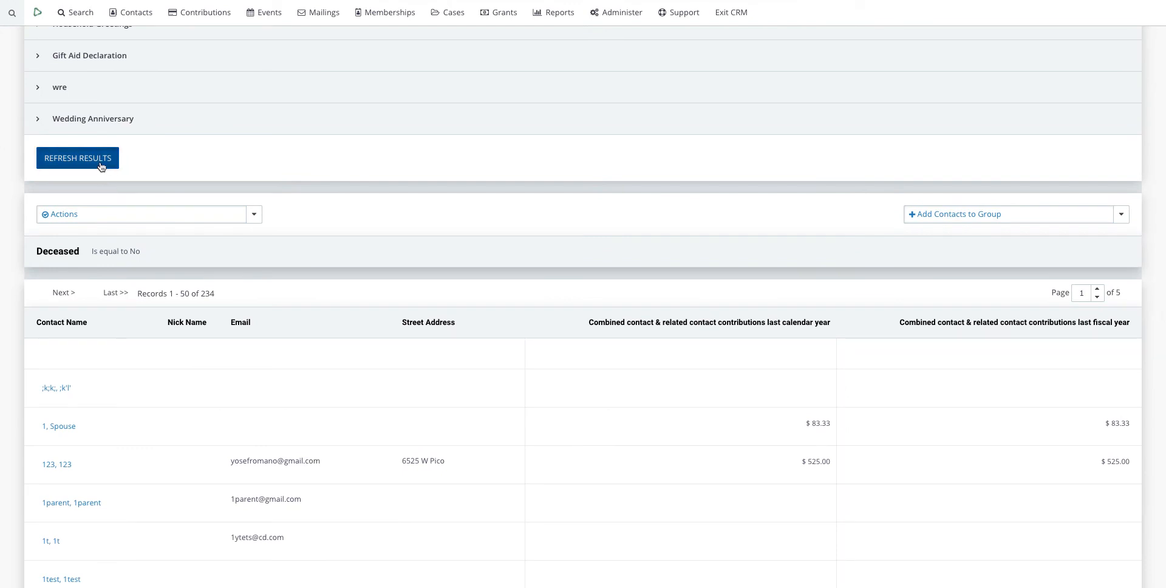
left_click(100, 166)
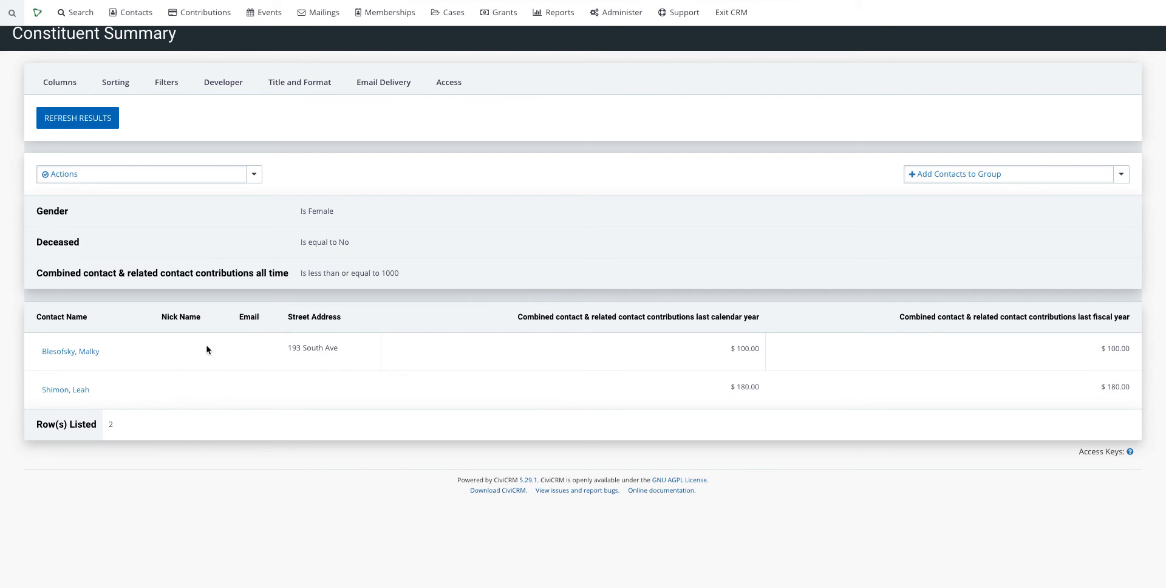
Step: Review the report's developer query, title and format settings, and email delivery settings
scroll(219, 317, "up", 1)
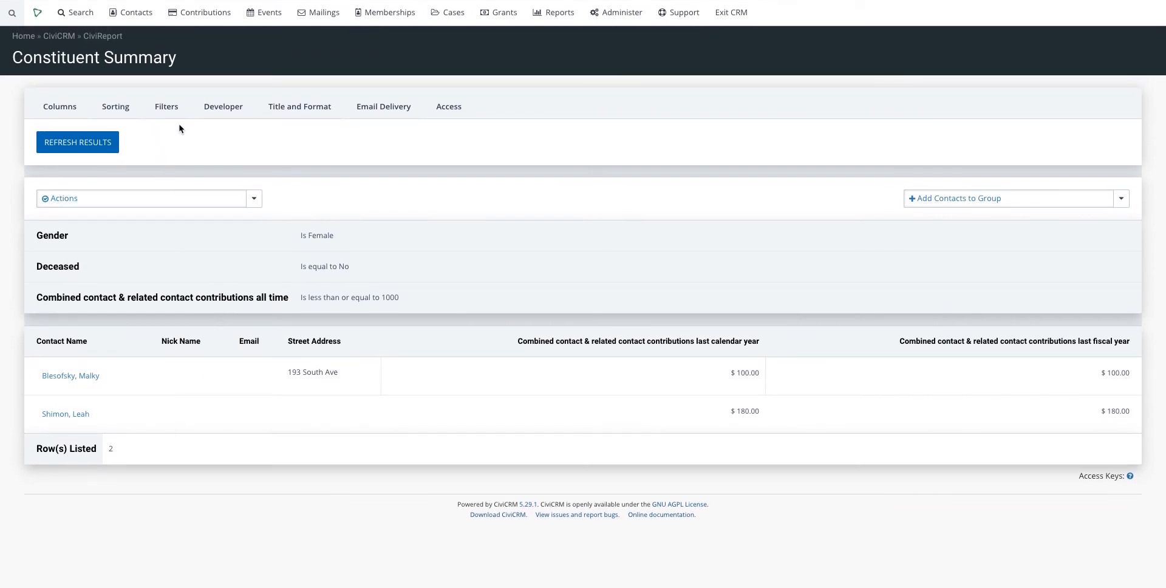
left_click(224, 108)
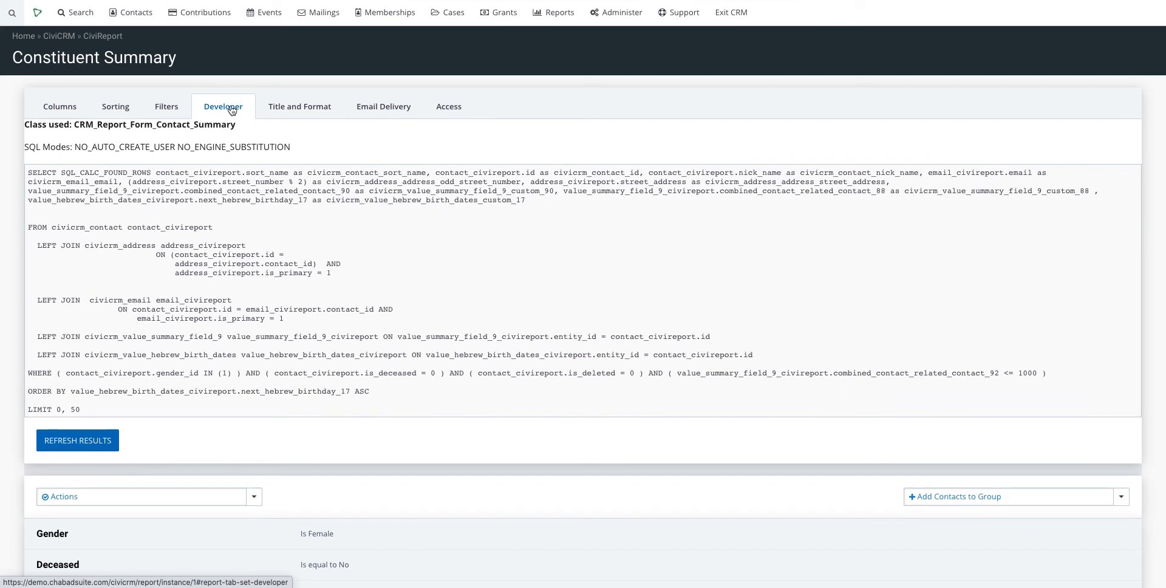
left_click(298, 108)
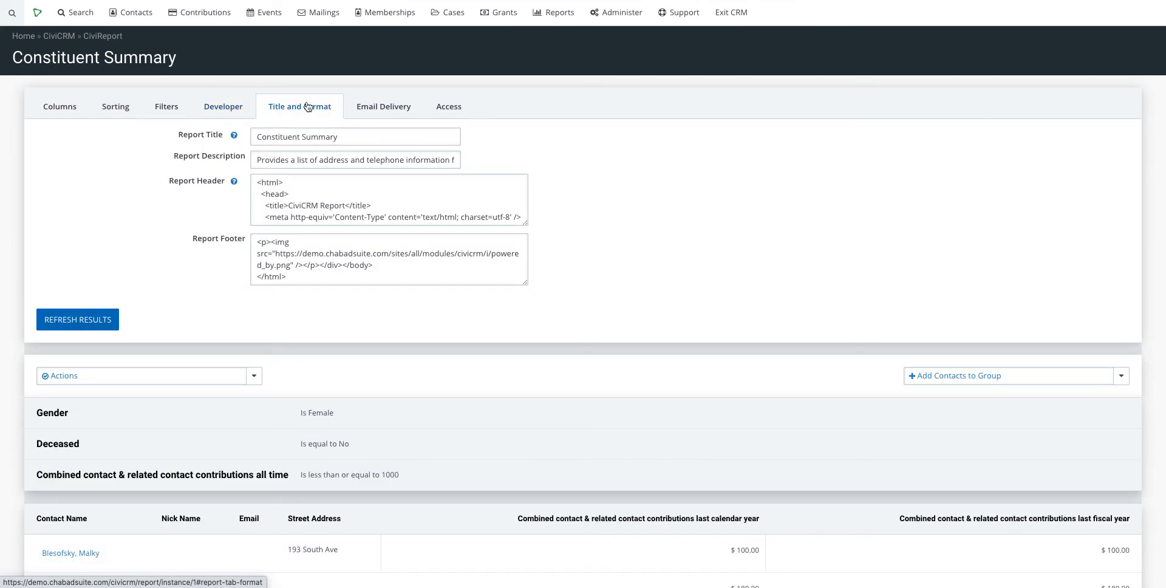
left_click(363, 108)
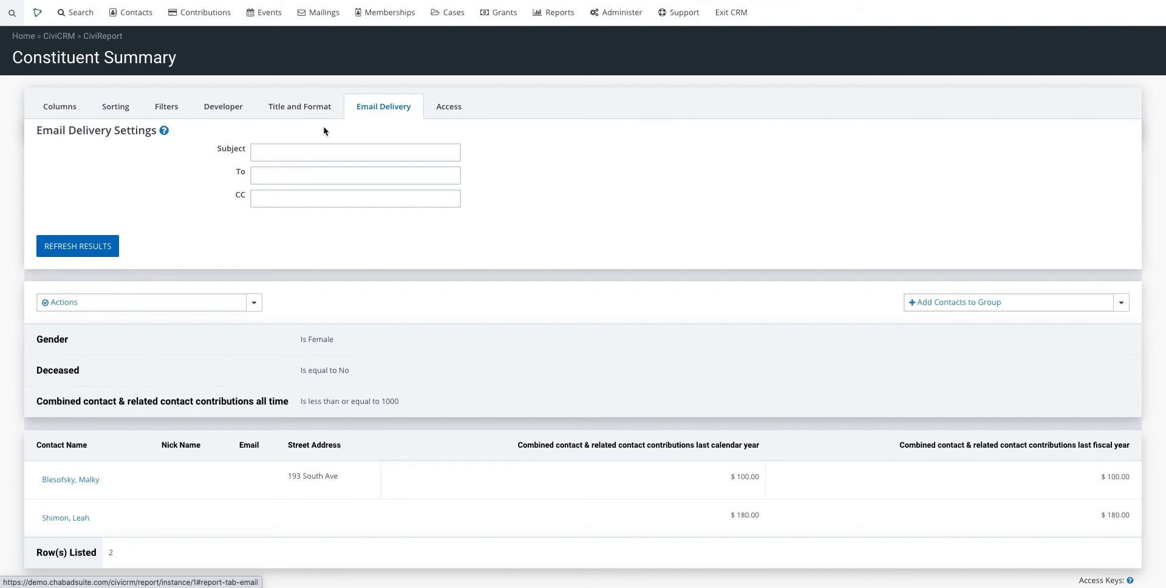
Step: Set the report's access options to make it available for the dashboard and add it to My Reports
left_click(460, 107)
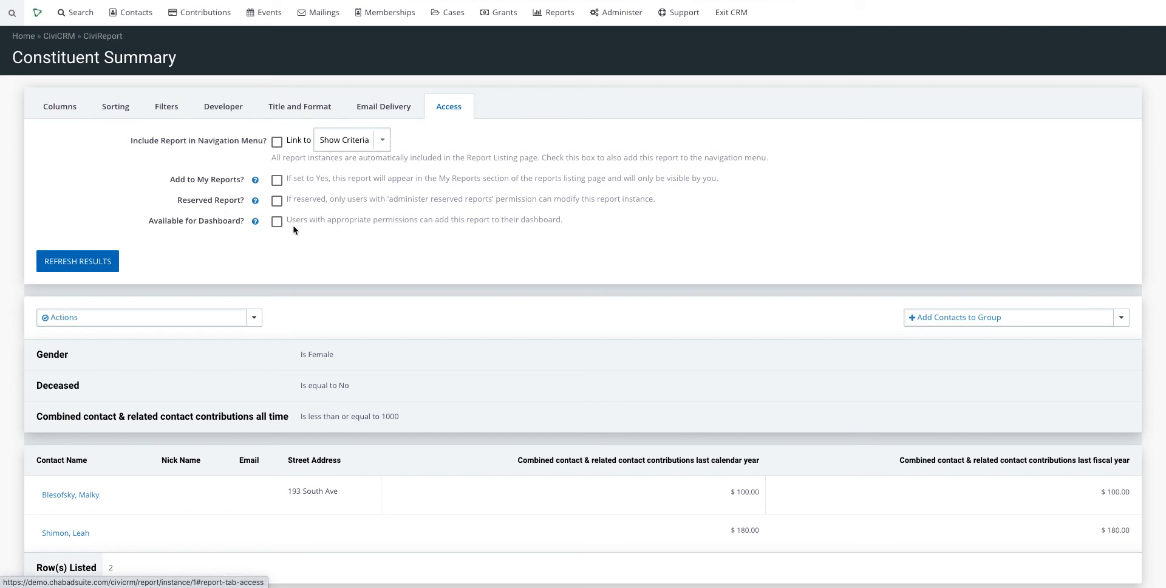
left_click(277, 222)
left_click(277, 181)
mouse_move(554, 13)
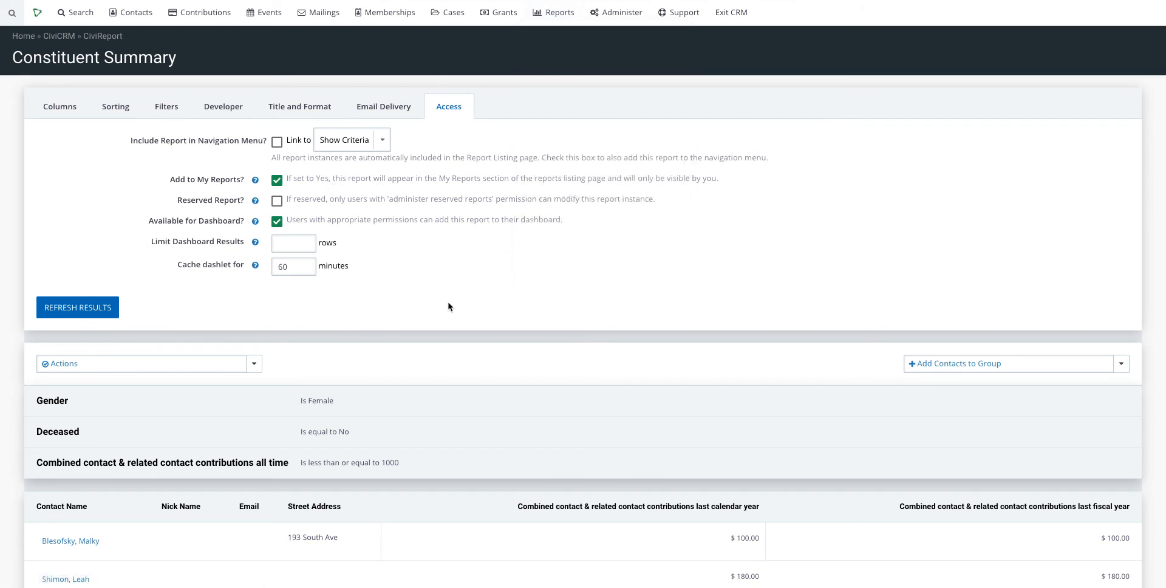
scroll(194, 303, "down", 1)
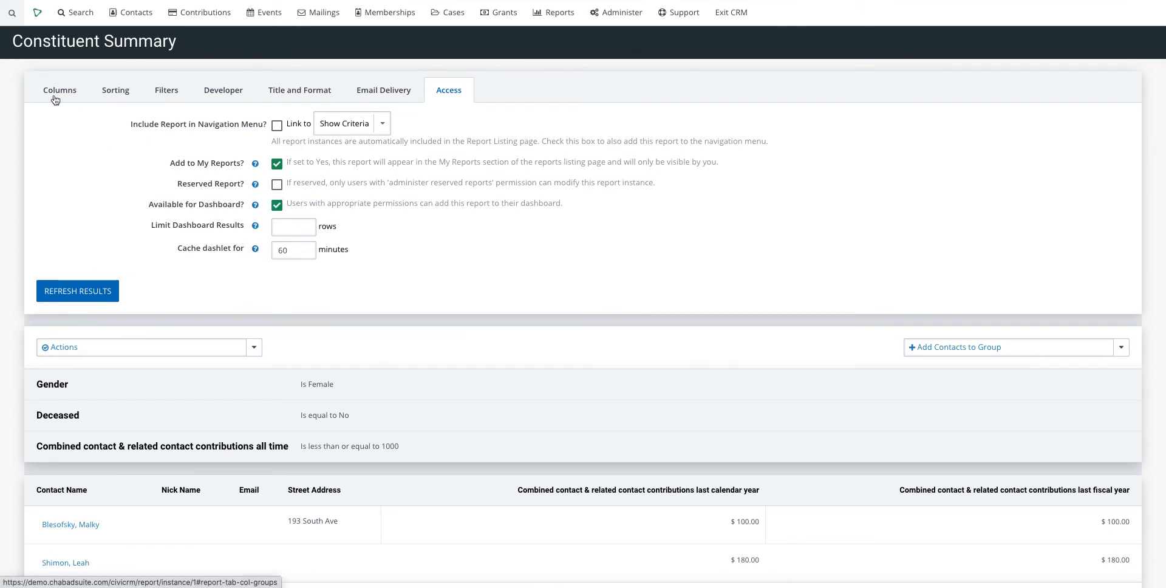
left_click(182, 346)
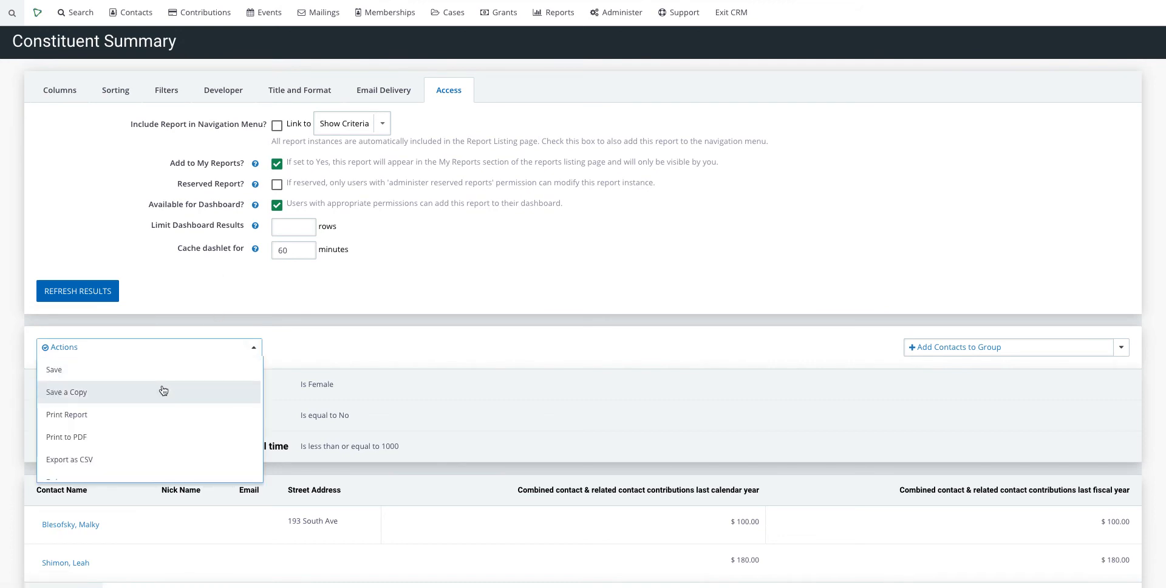
left_click(174, 303)
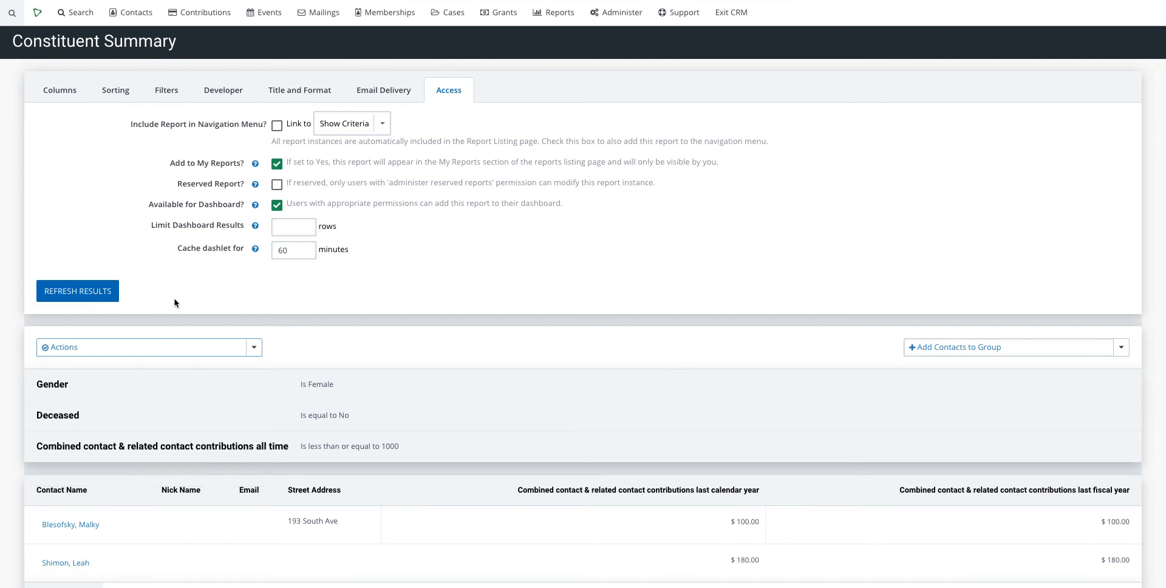
left_click(135, 350)
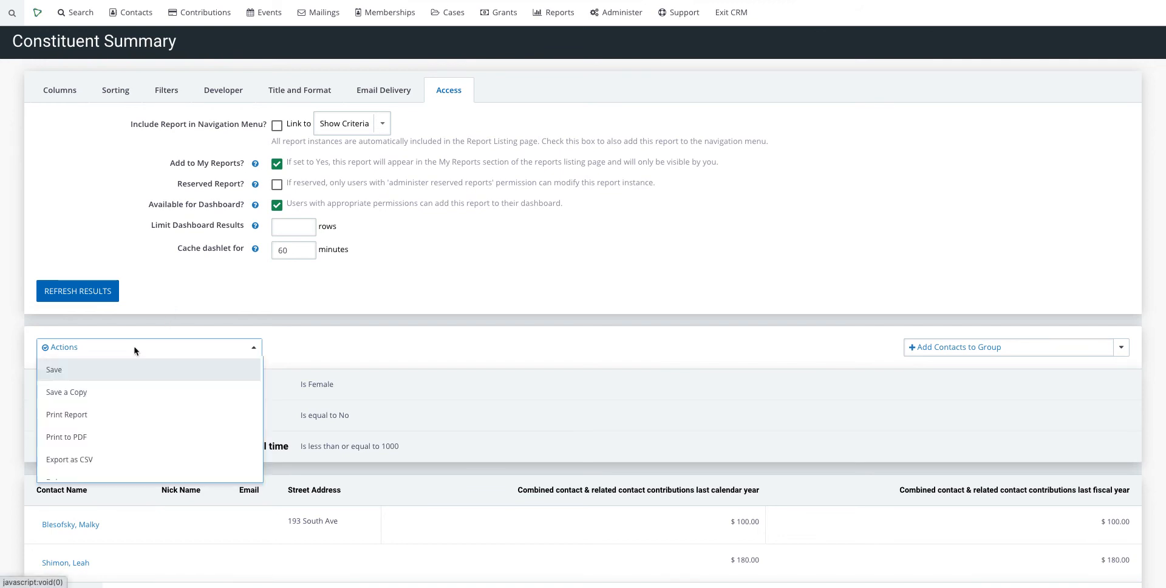
left_click(162, 300)
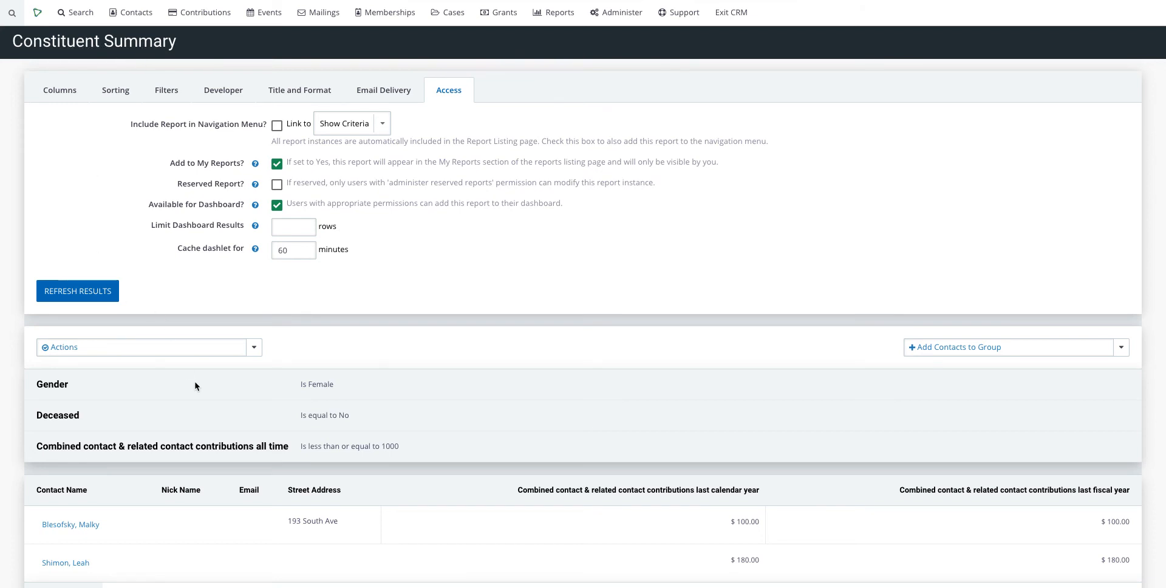
Step: Save a copy of the report with the title "Women who donated less 1000"
left_click(182, 347)
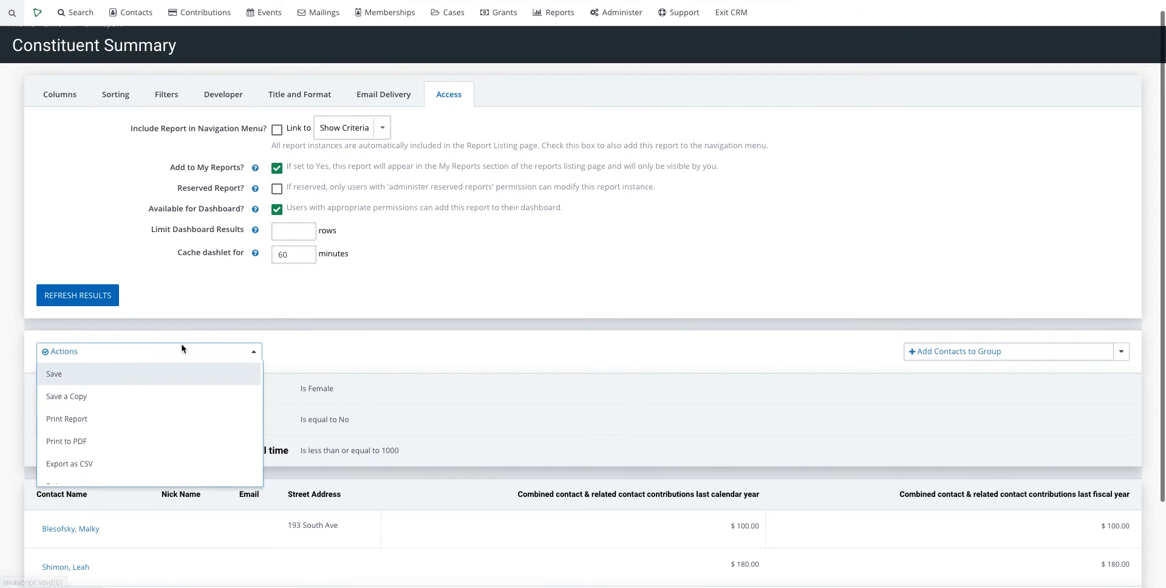
left_click(152, 402)
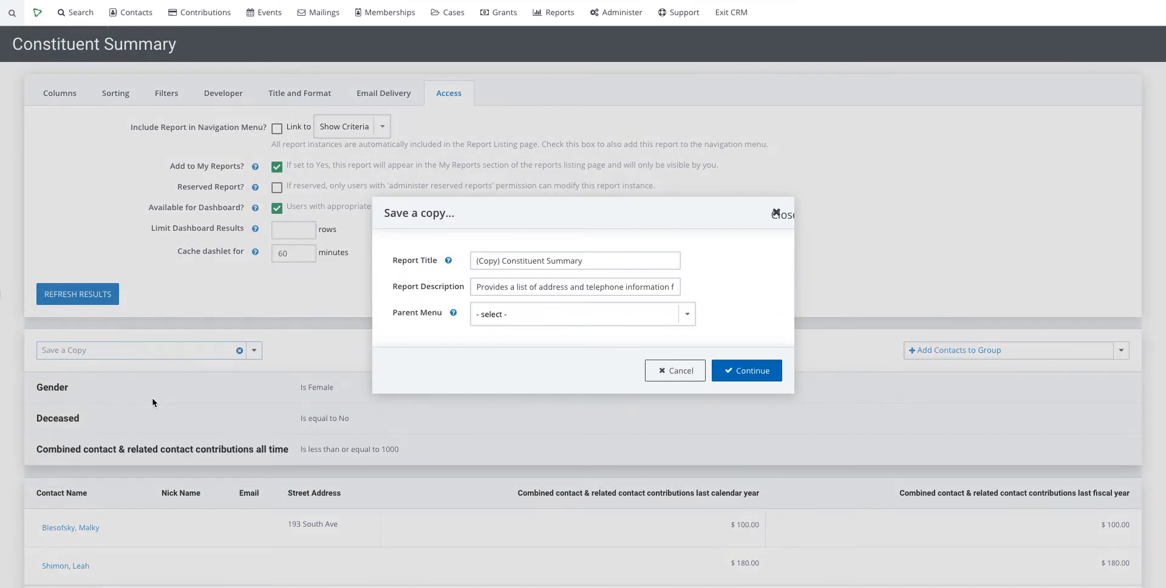
triple_click(616, 254)
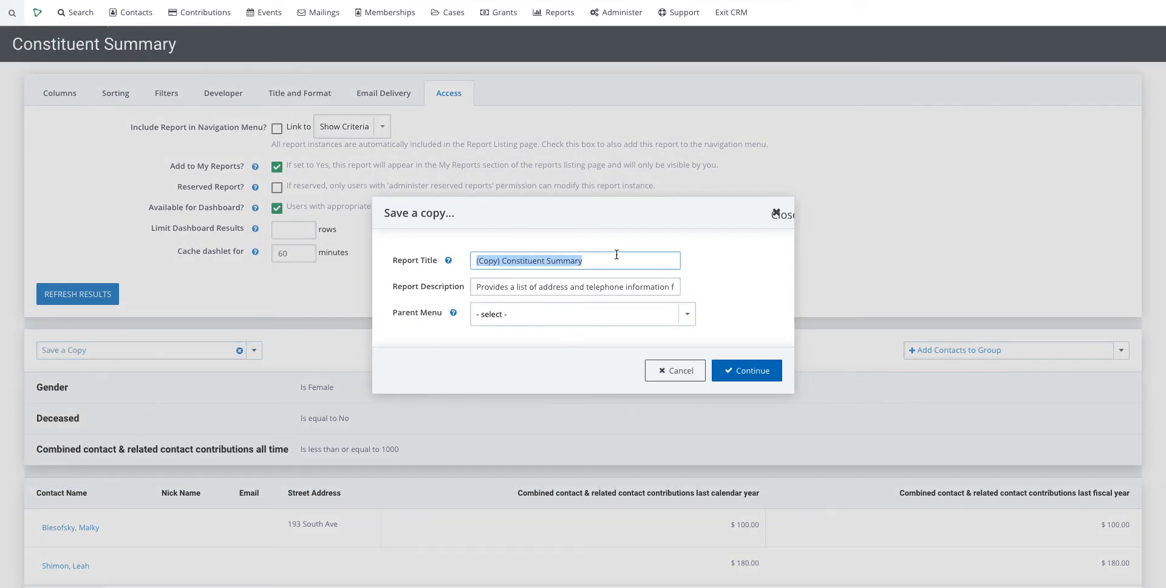
type("Women who donated less 1000")
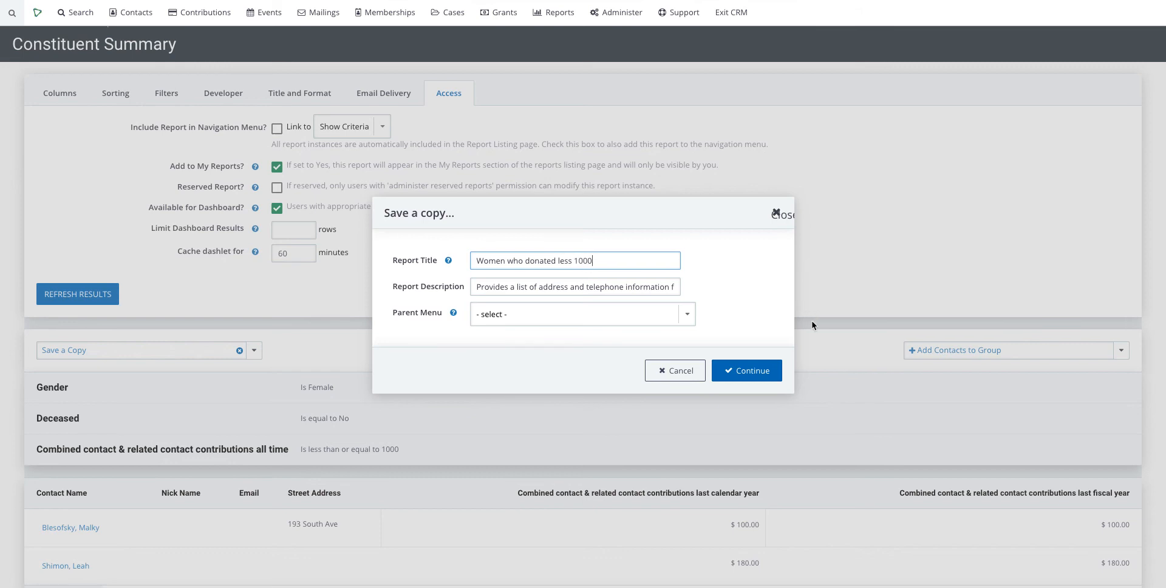
left_click(759, 375)
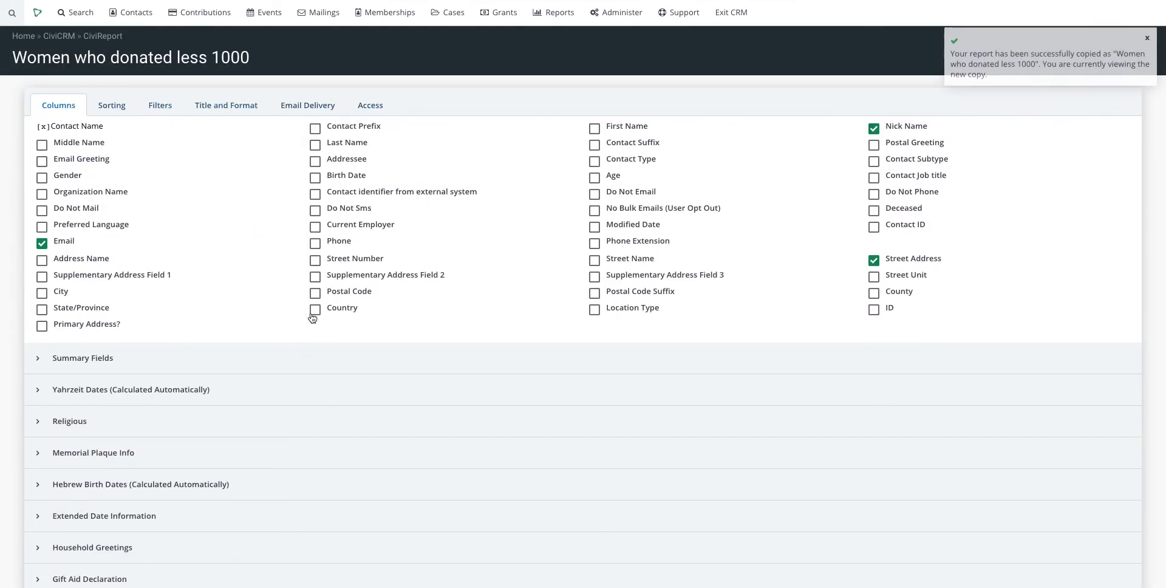
Step: Open the list of all reports and look for the saved copy under My Reports
scroll(316, 340, "down", 1)
scroll(350, 359, "up", 1)
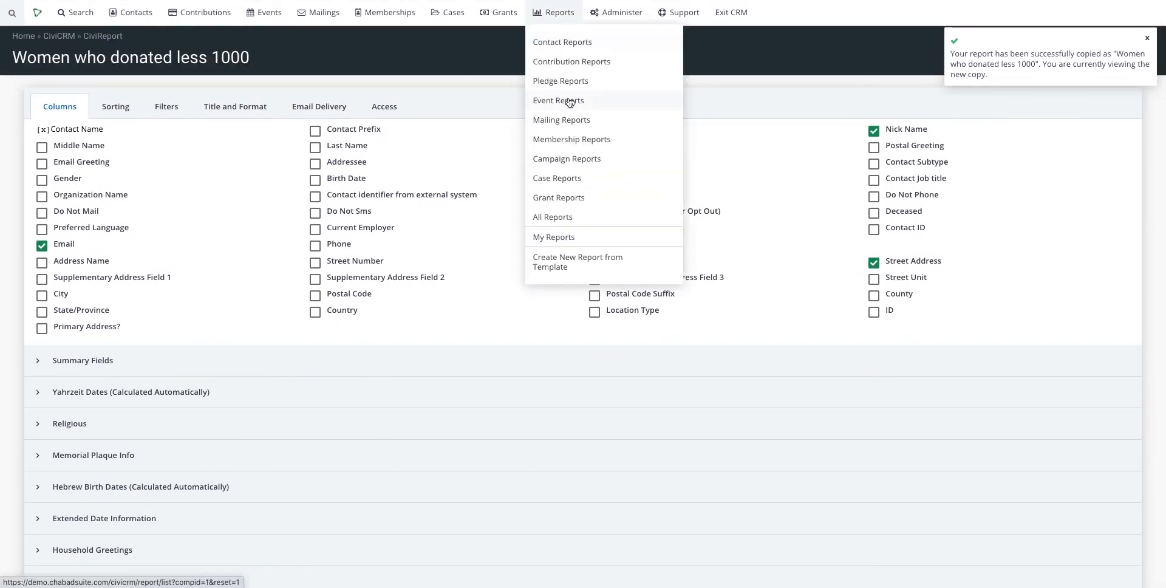
left_click(559, 218)
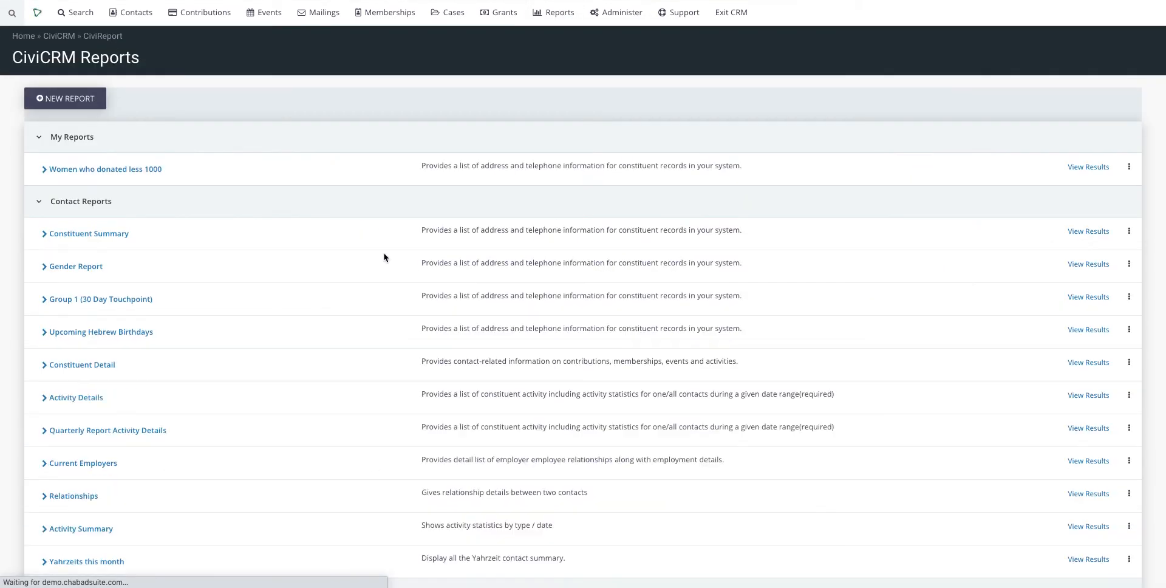
scroll(161, 286, "down", 2)
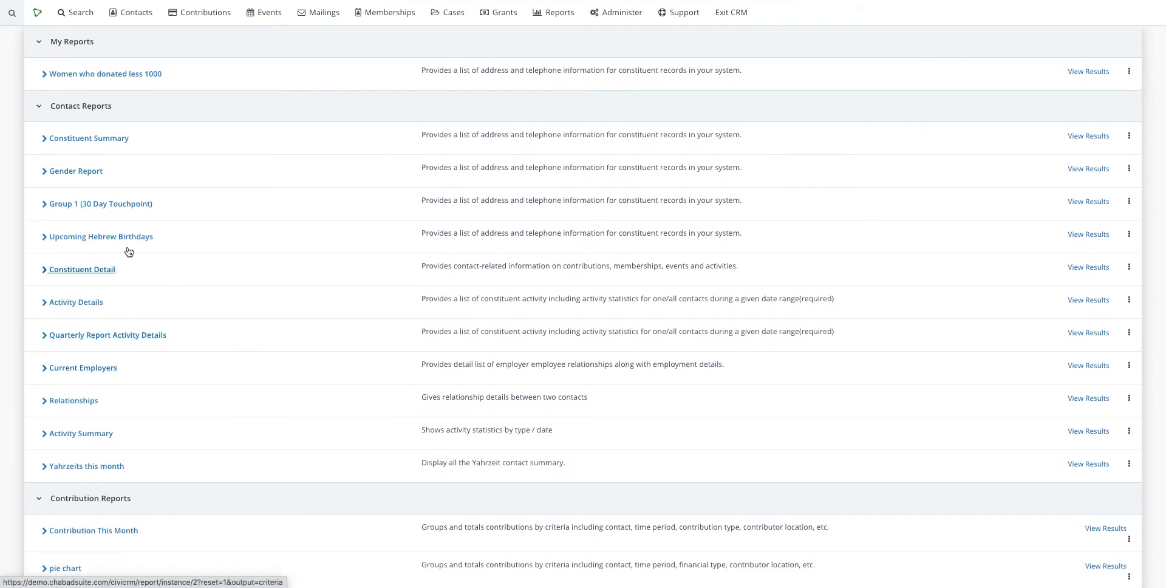
Step: Add the "Women who donated less 1000" dashlet to the right column of the CRM Home dashboard and finish configuring it
scroll(142, 121, "up", 1)
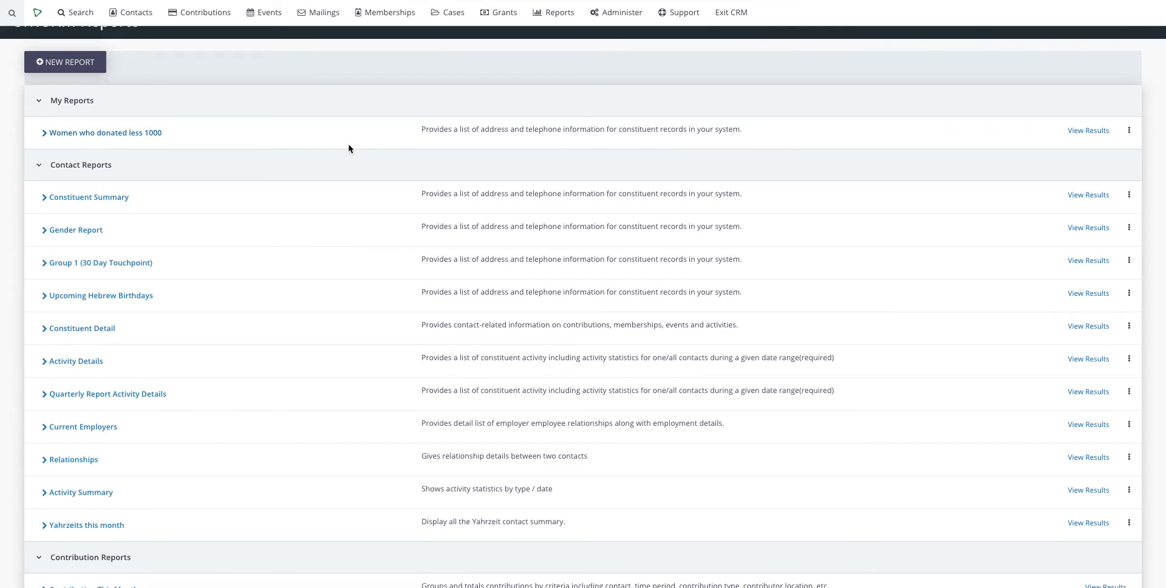
scroll(349, 148, "up", 1)
left_click(39, 12)
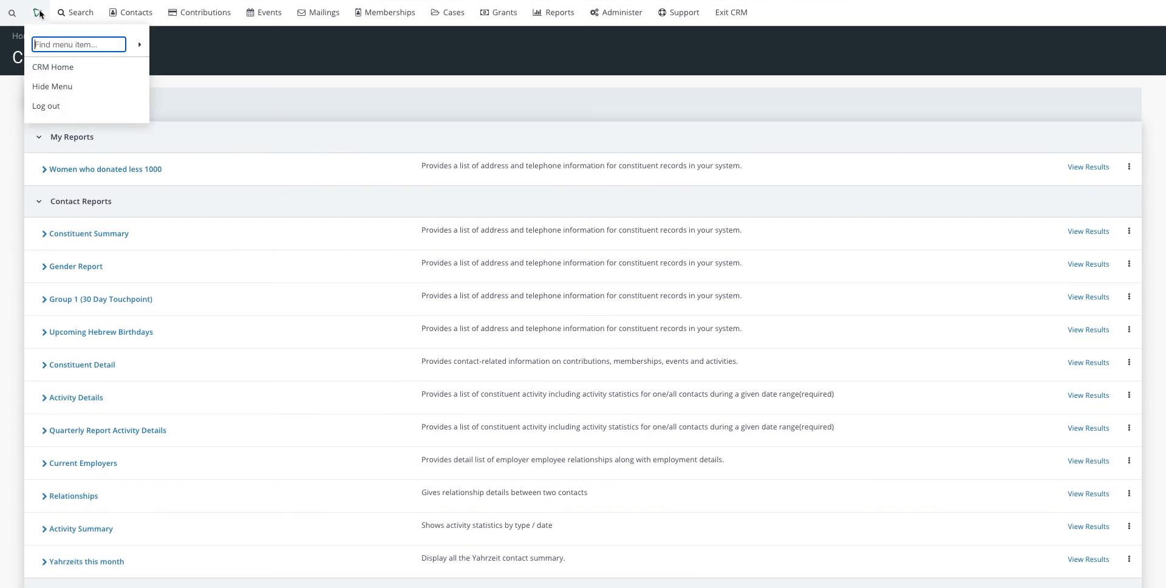
left_click(52, 66)
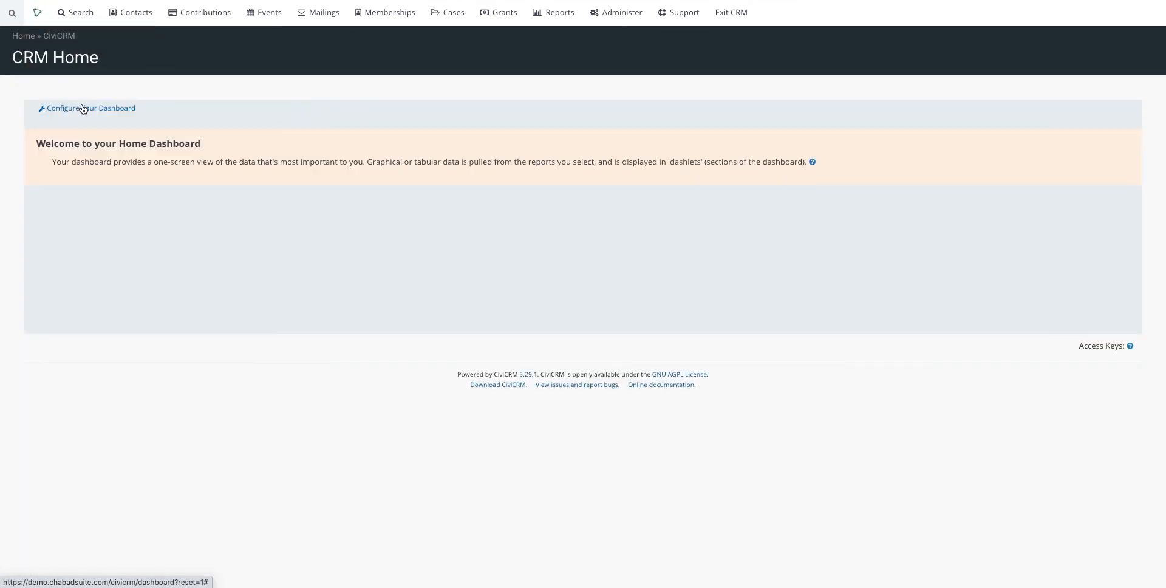
left_click(83, 109)
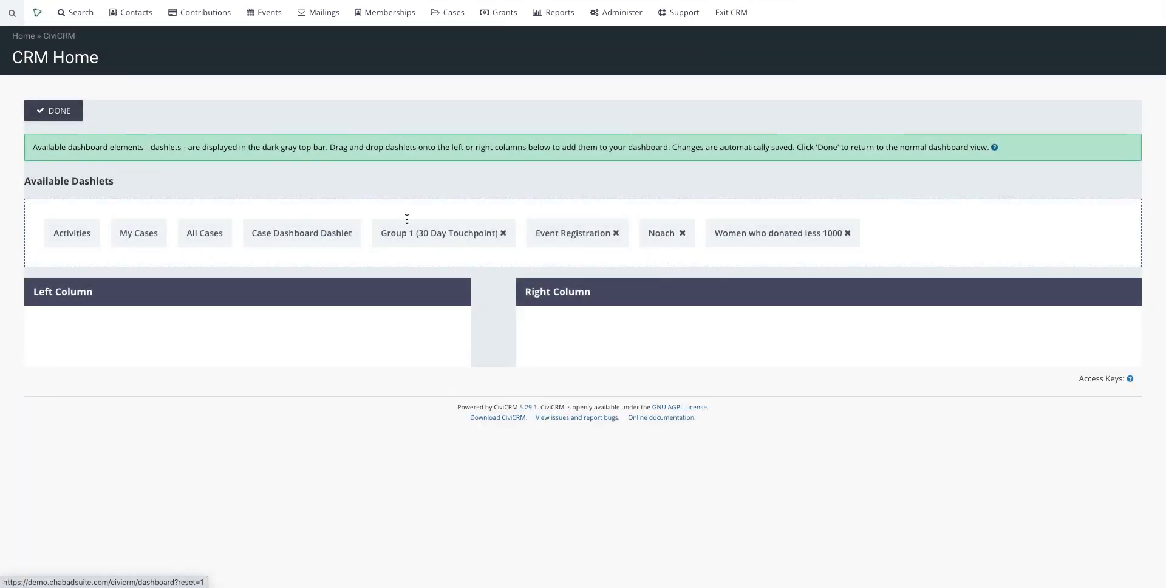
left_click_drag(827, 244, 619, 351)
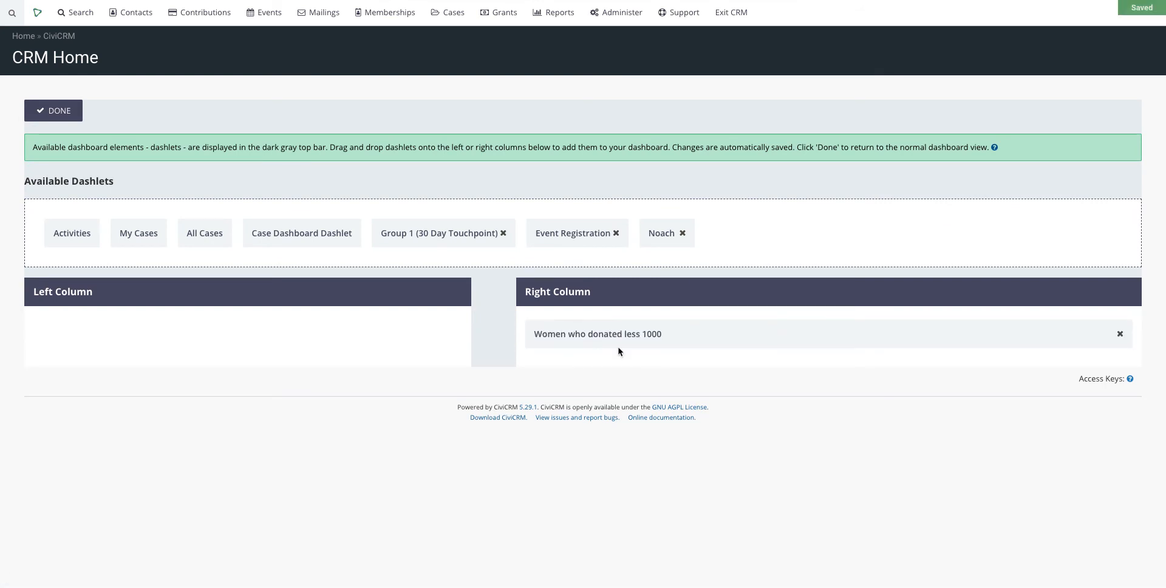
left_click(65, 117)
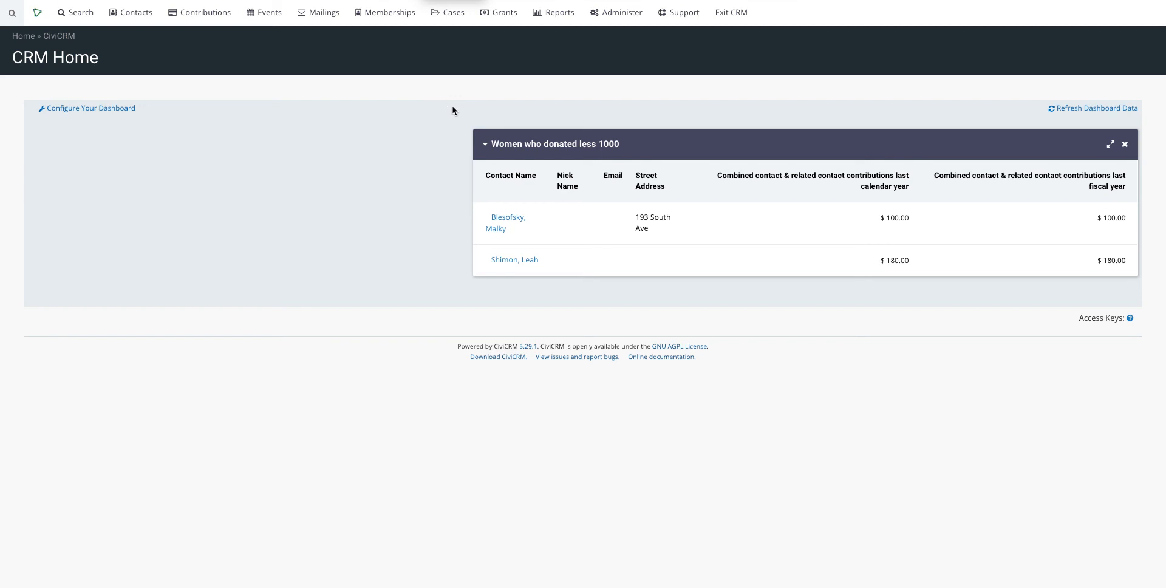
Step: Open the list of all reports and look over the existing reports
left_click(556, 15)
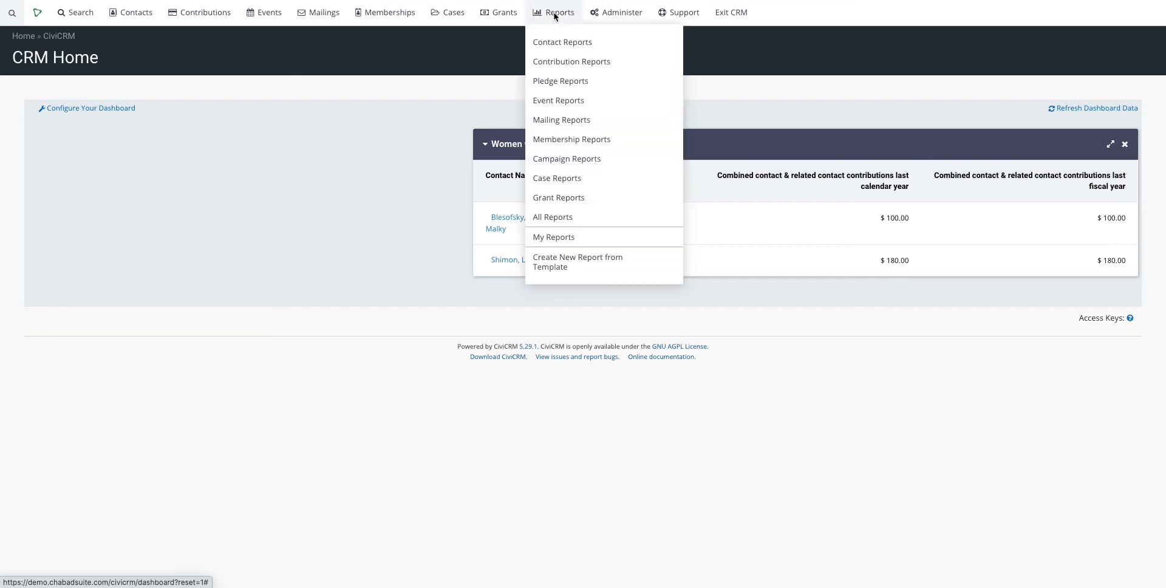
left_click(561, 219)
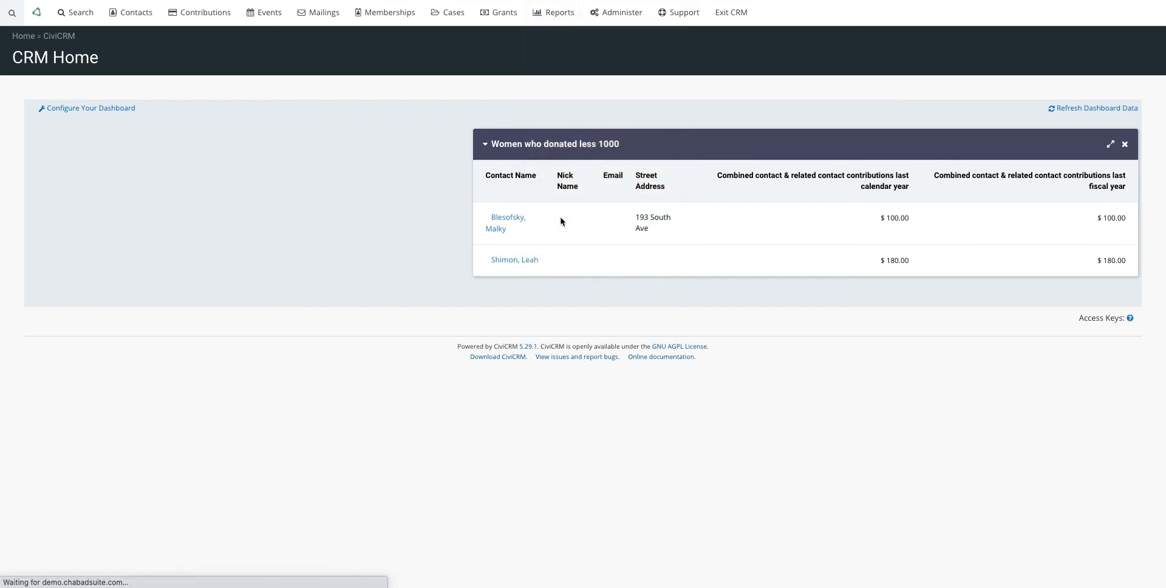
scroll(560, 223, "down", 4)
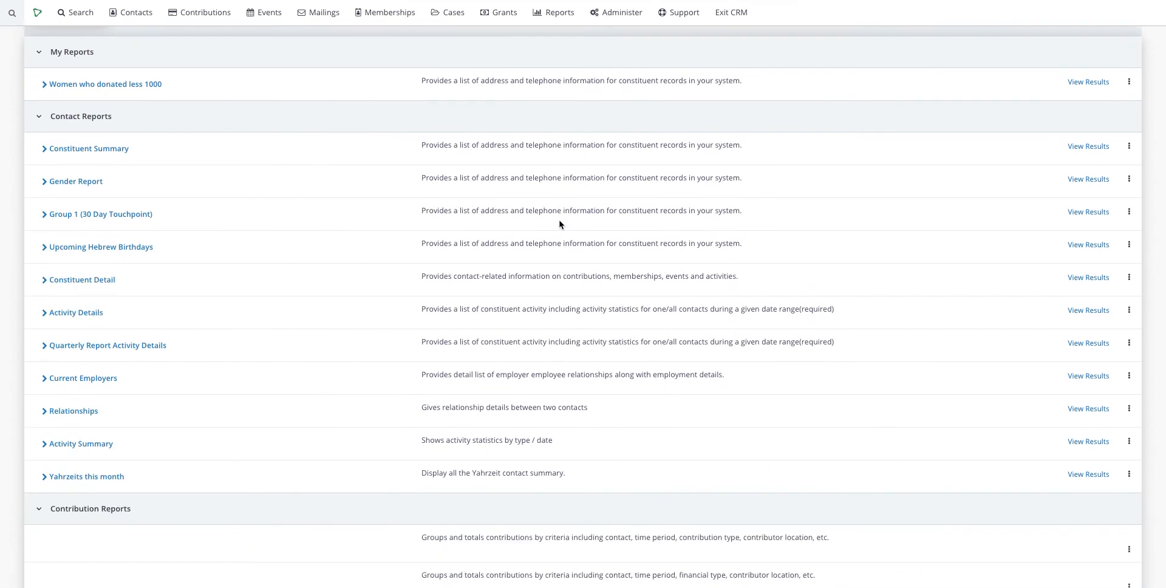
scroll(560, 224, "up", 4)
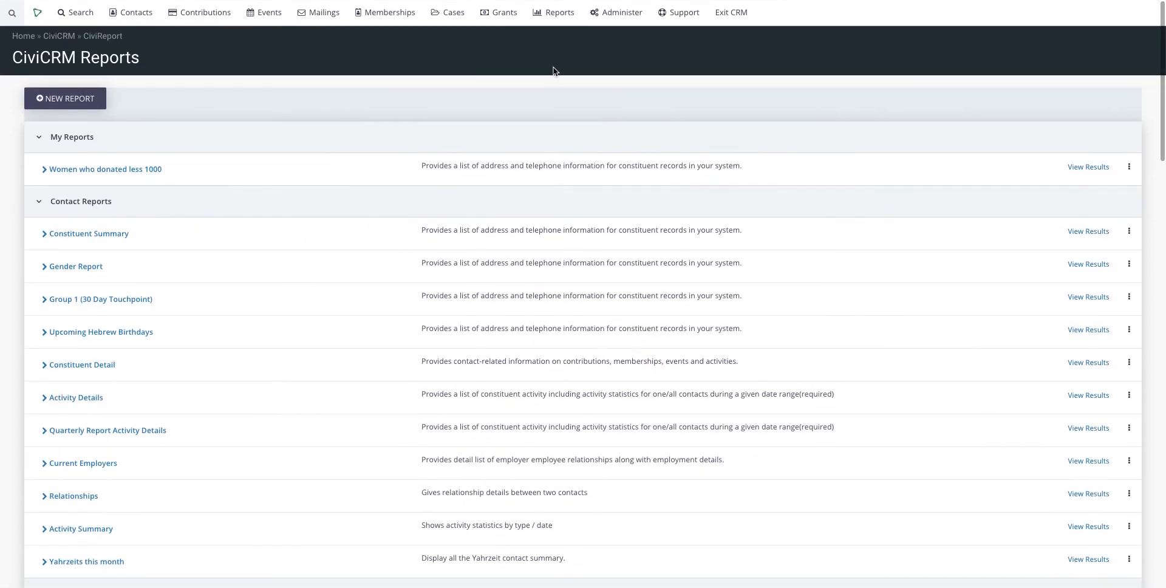
Step: Open the list of templates for creating a new report and look through the contact, contribution and member templates
mouse_move(553, 18)
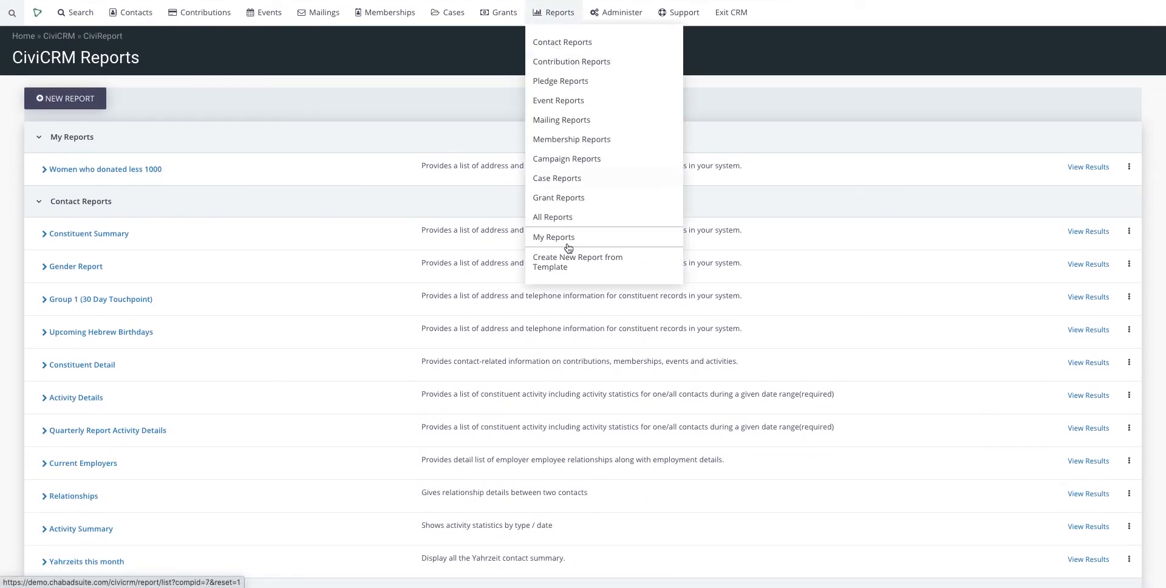
left_click(569, 267)
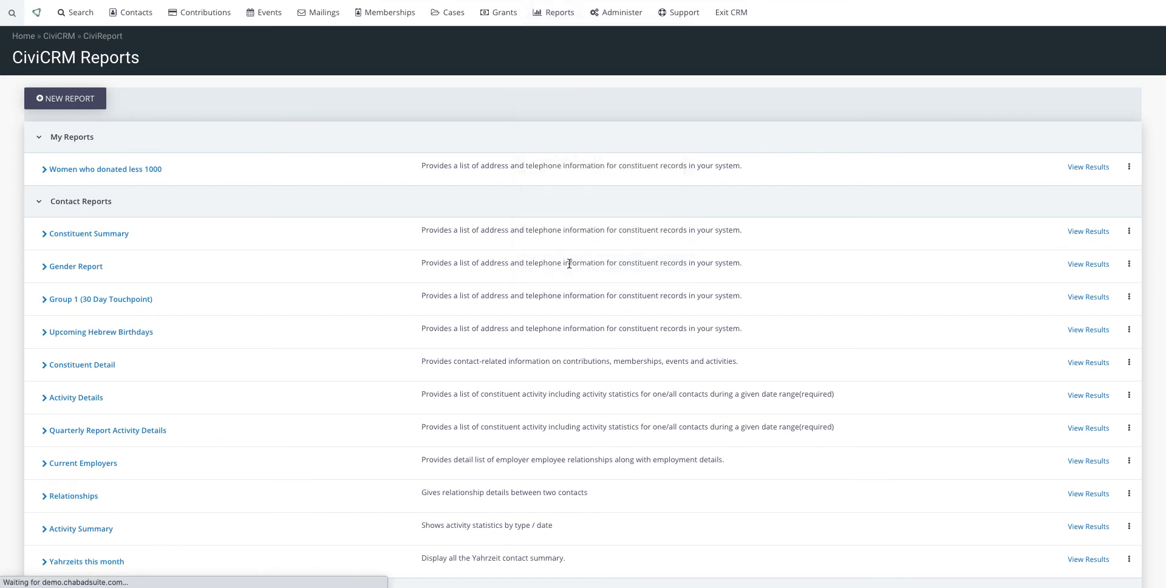
scroll(534, 255, "down", 5)
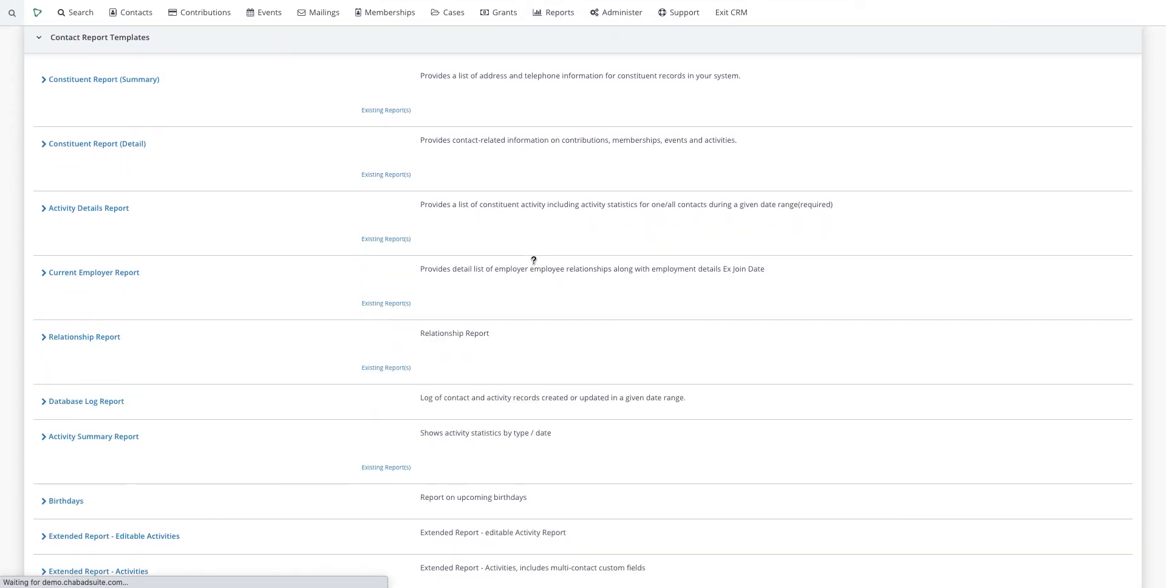
scroll(534, 260, "down", 6)
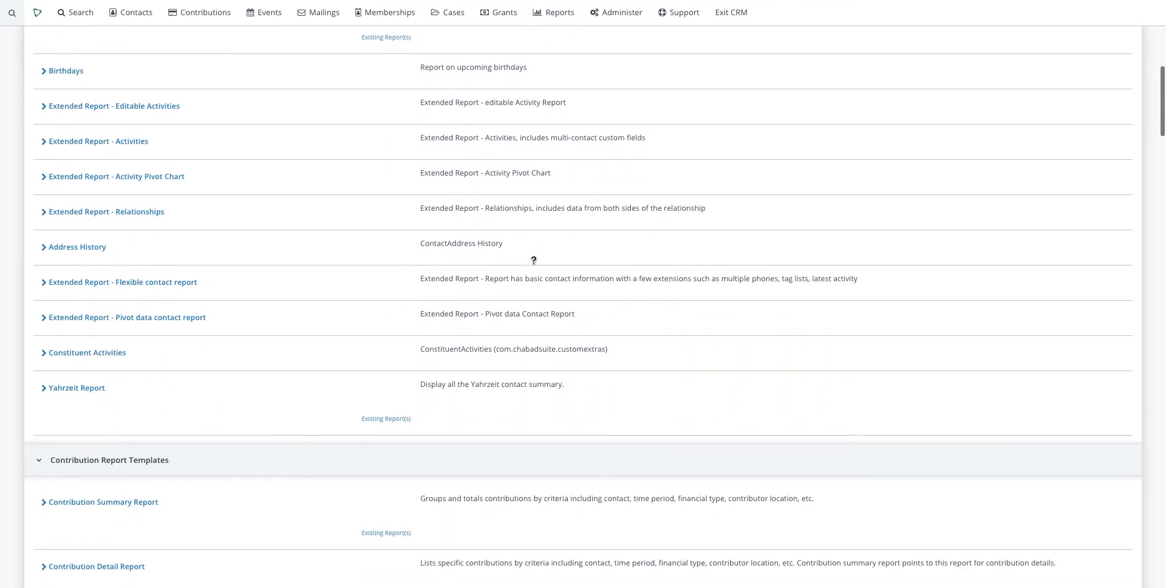
scroll(534, 260, "down", 10)
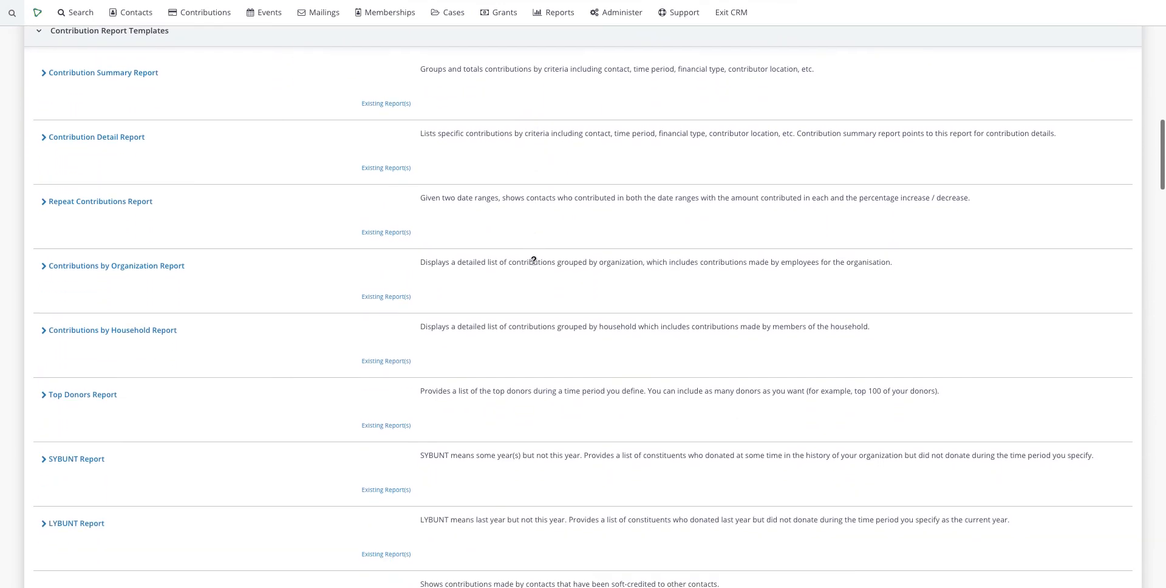
scroll(533, 260, "down", 8)
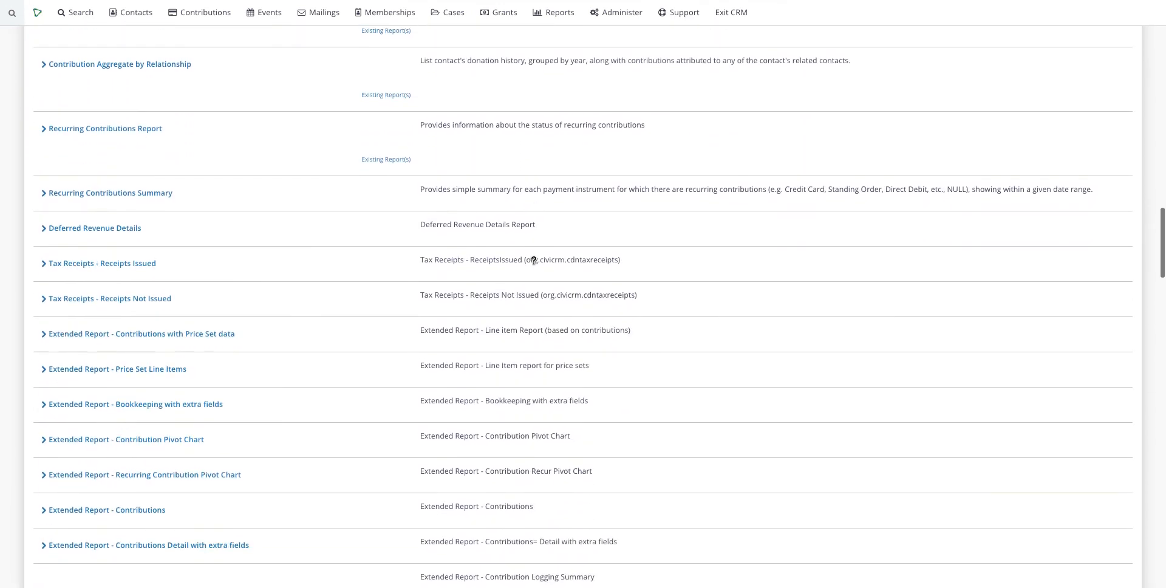
scroll(533, 260, "down", 3)
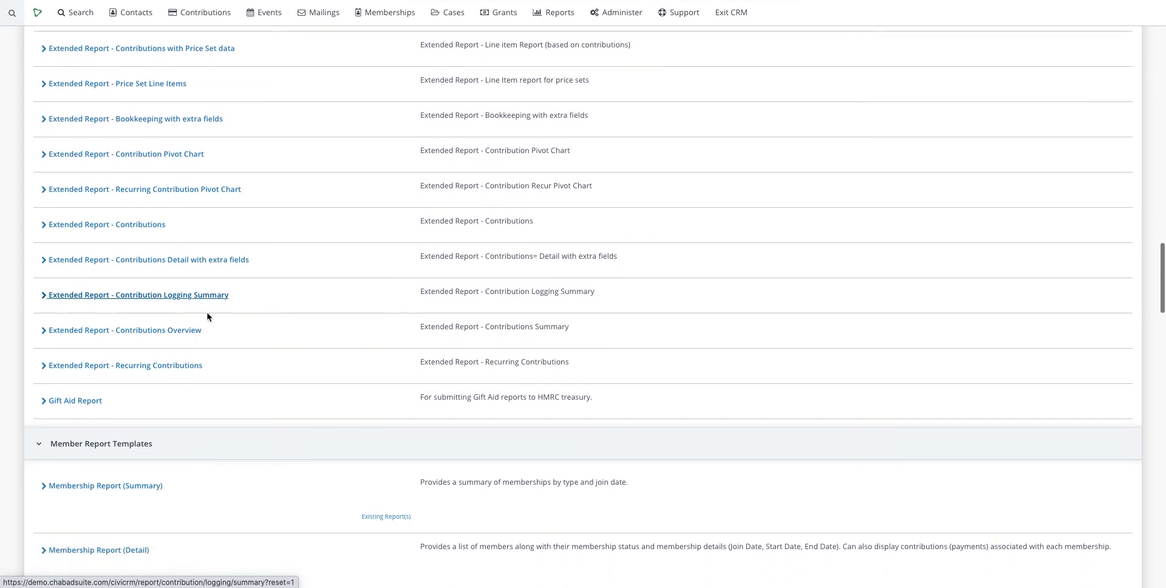
scroll(211, 342, "down", 1)
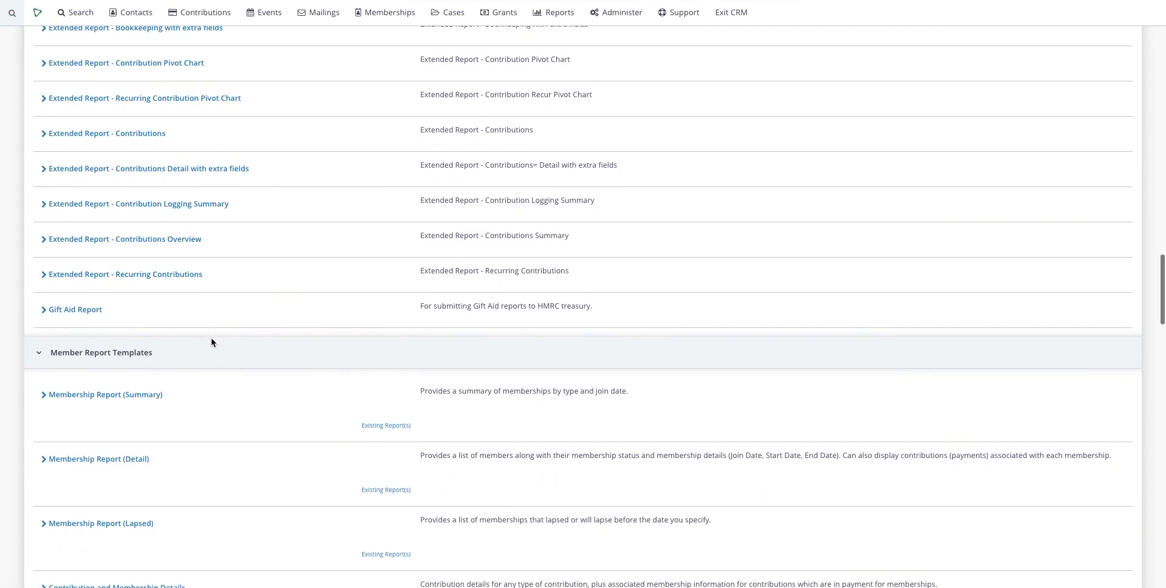
Step: Search the template page for "price" and look back over the contribution and contact report templates
type("rice")
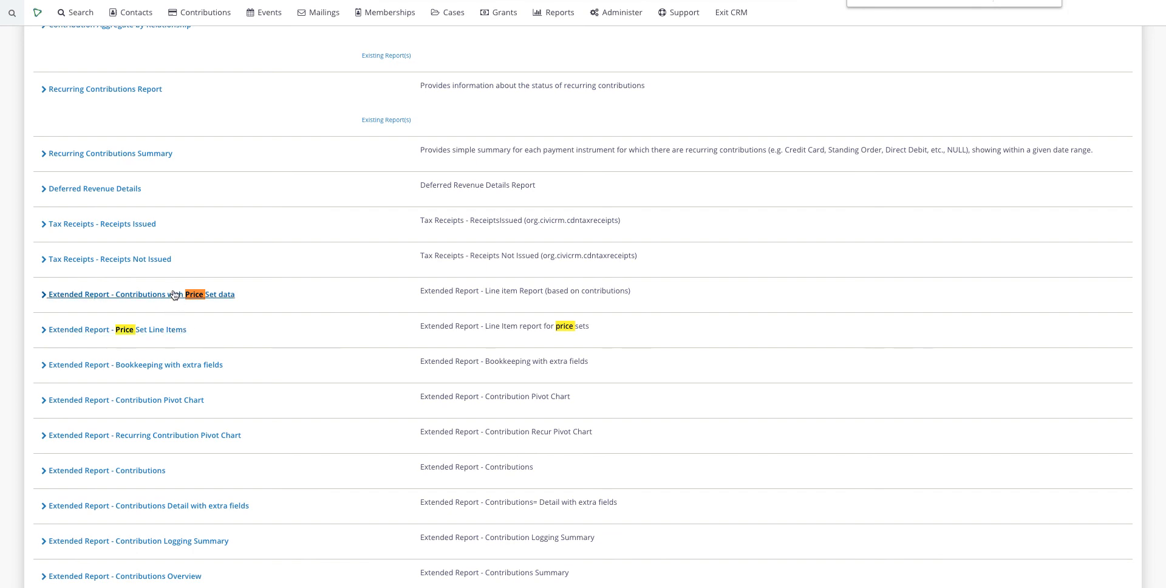
scroll(354, 325, "up", 10)
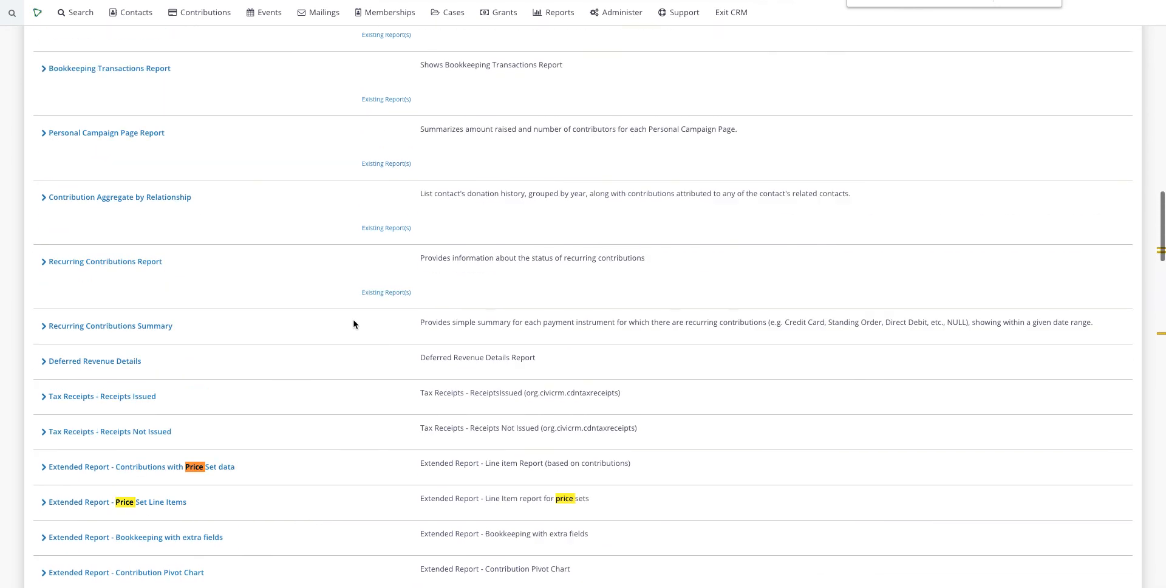
scroll(353, 324, "up", 6)
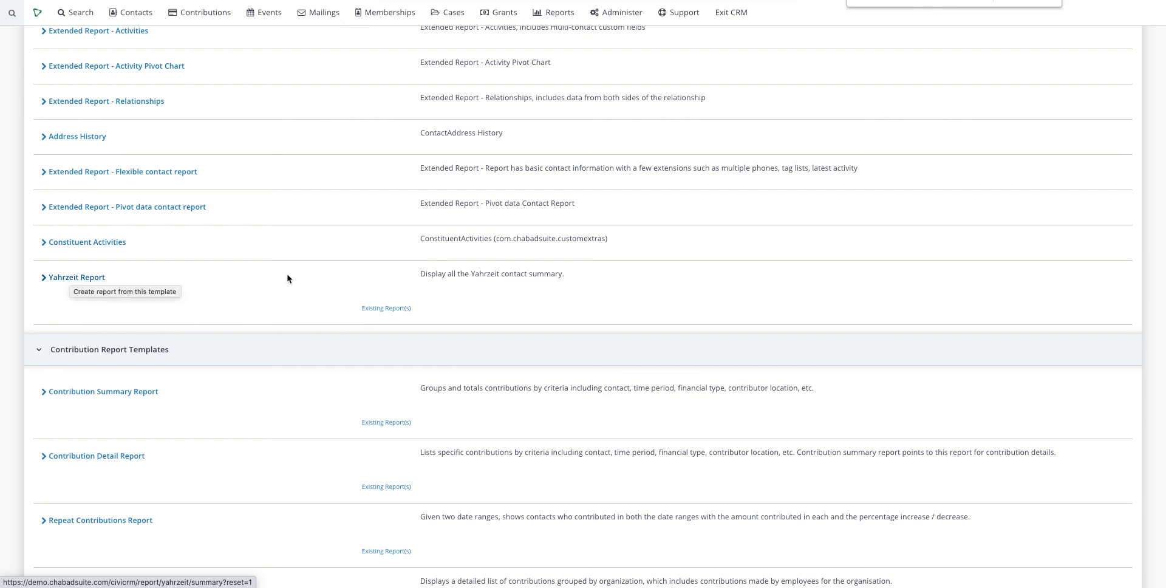
scroll(419, 274, "up", 4)
scroll(421, 274, "up", 6)
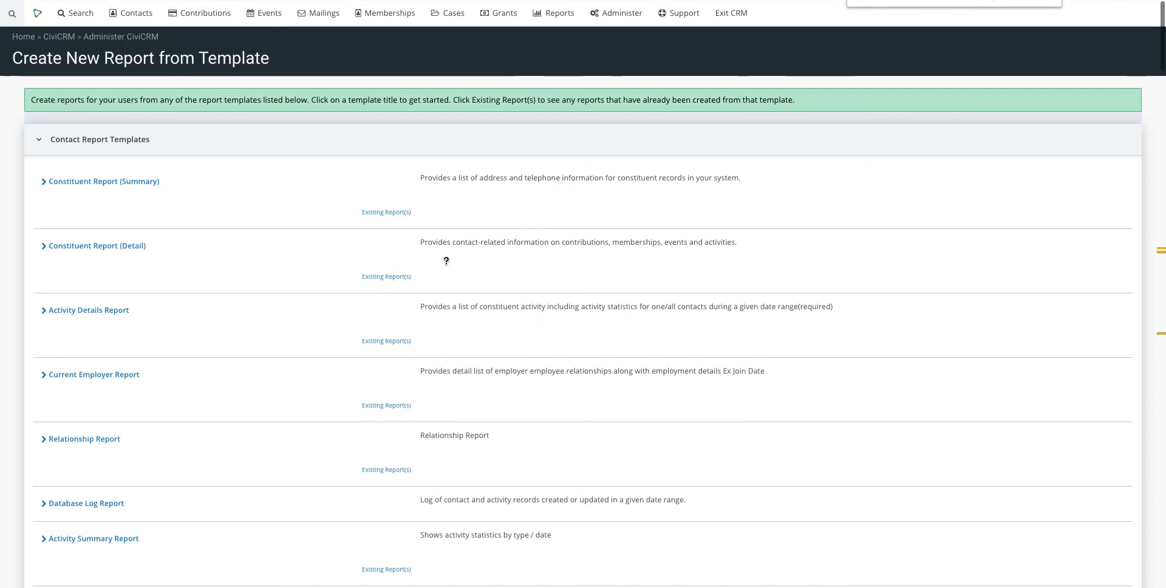
Step: Return to the list of all reports and open the "Women who donated less 1000" report's settings
left_click(628, 11)
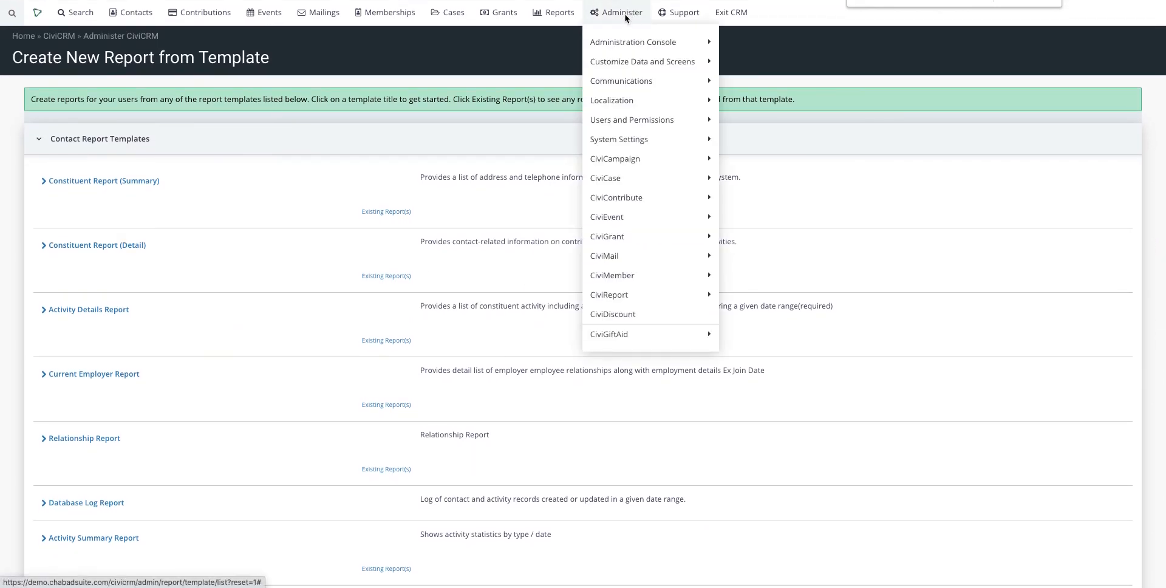
mouse_move(563, 18)
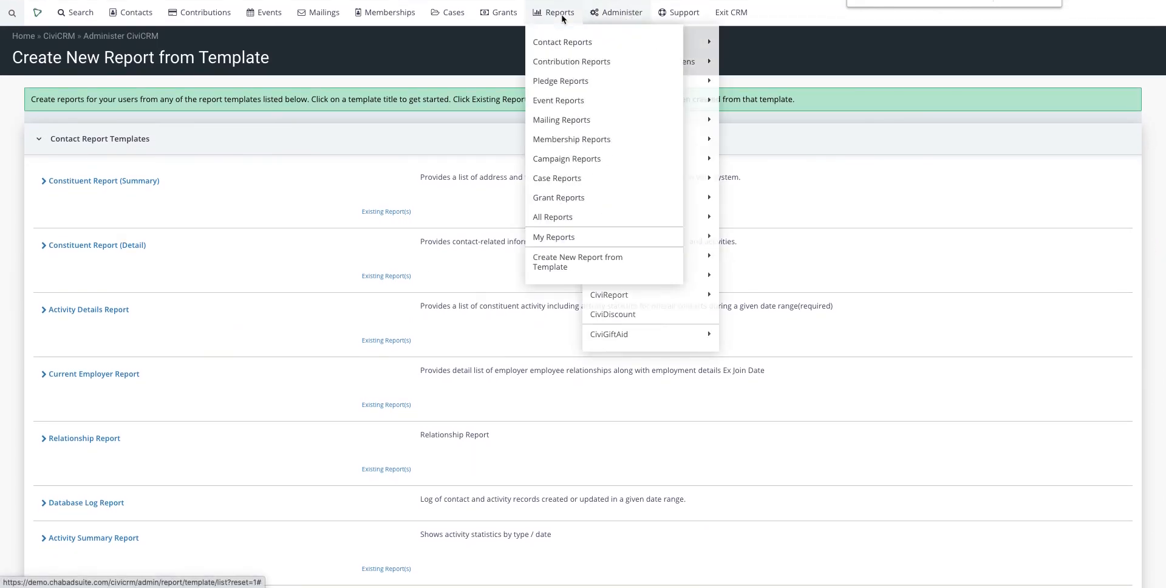
left_click(566, 218)
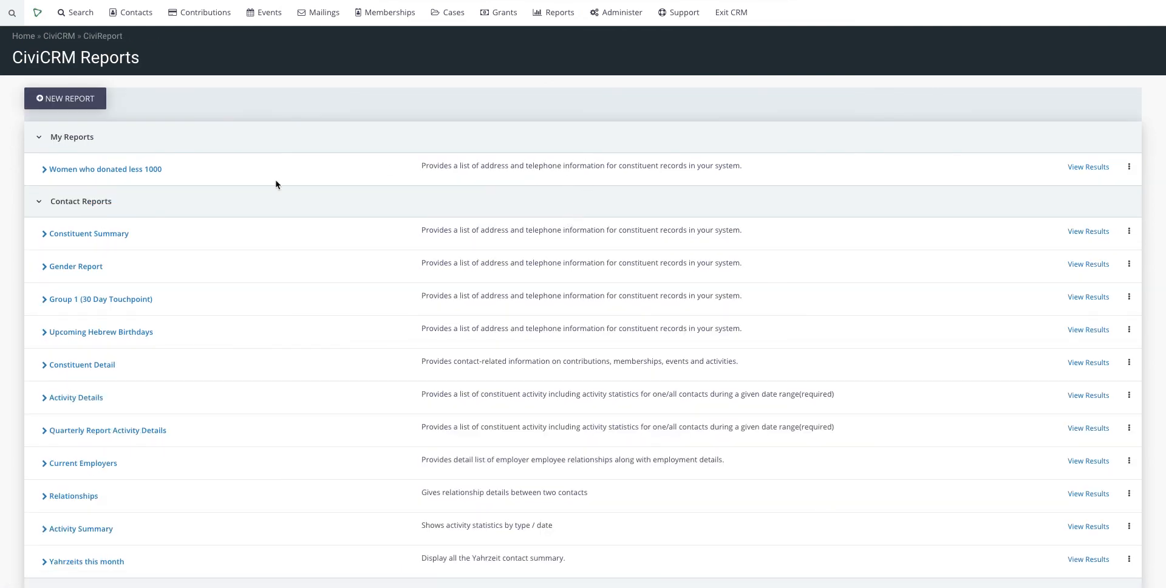
left_click(128, 174)
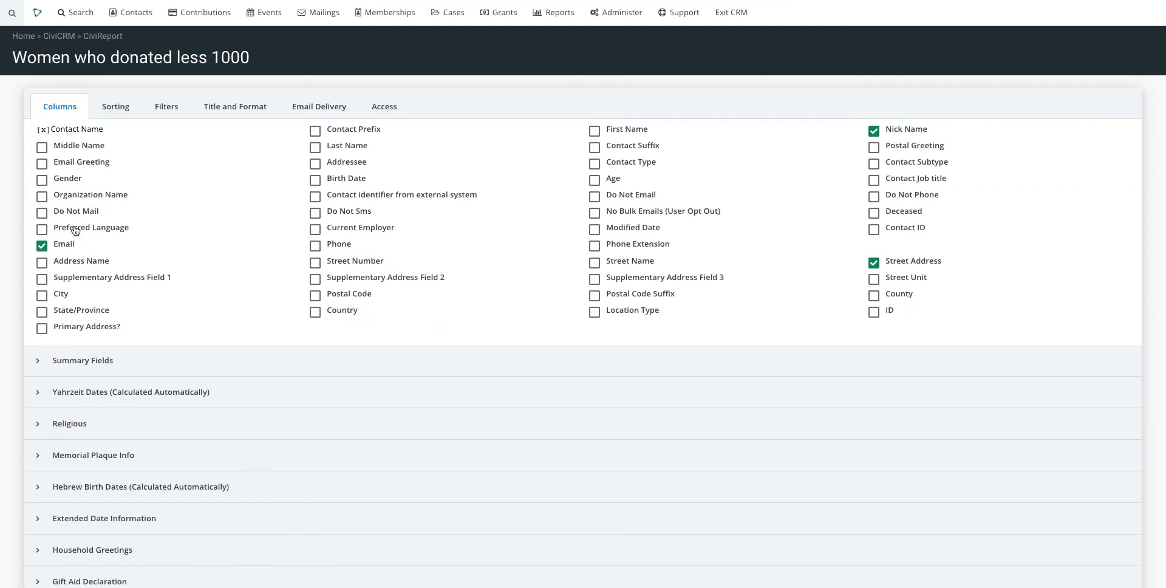
Step: Refresh the report with the Gender and Birth Date columns added, and save it under its existing title
left_click(63, 179)
scroll(277, 262, "down", 4)
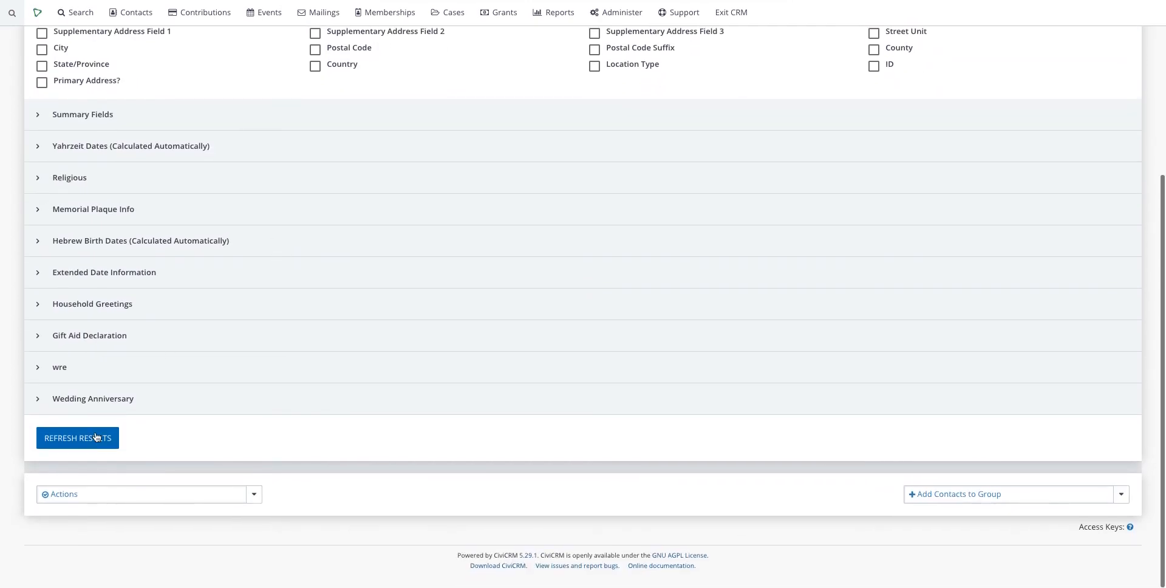
left_click(84, 450)
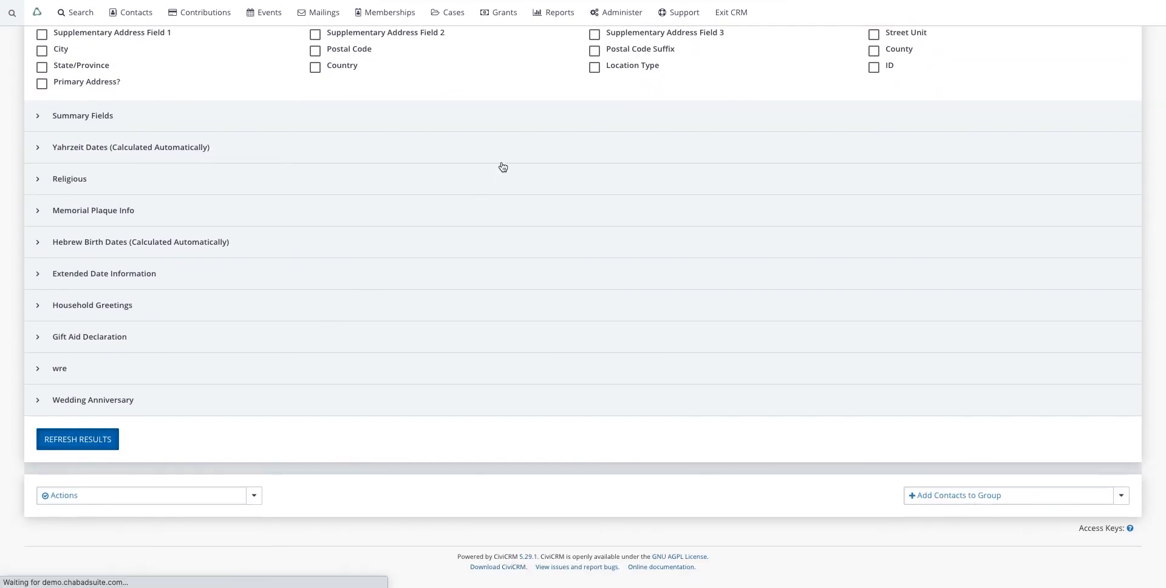
scroll(428, 304, "down", 7)
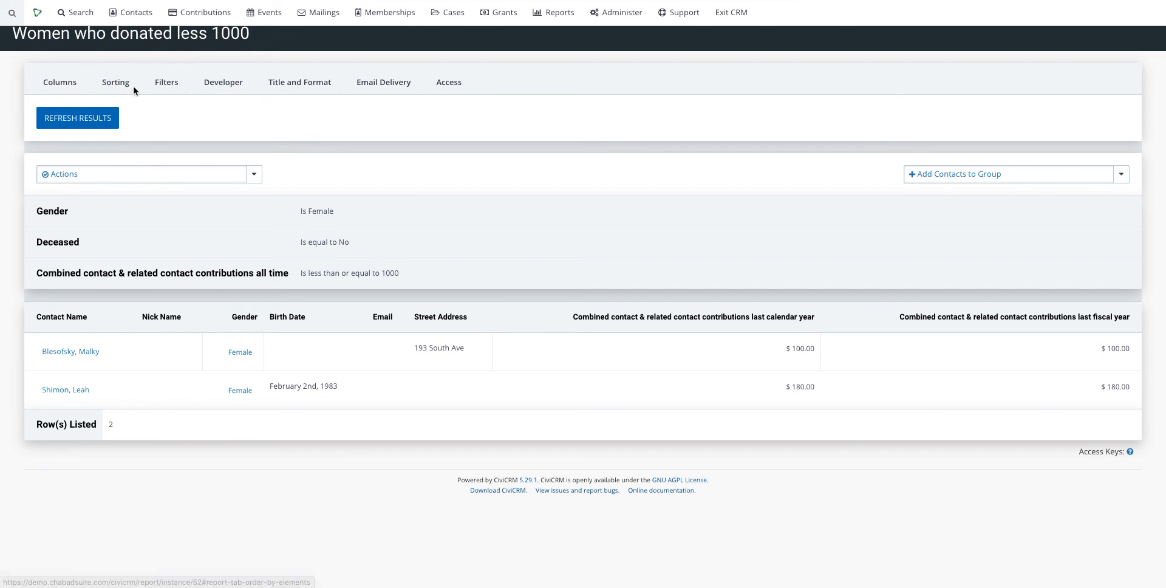
left_click(146, 174)
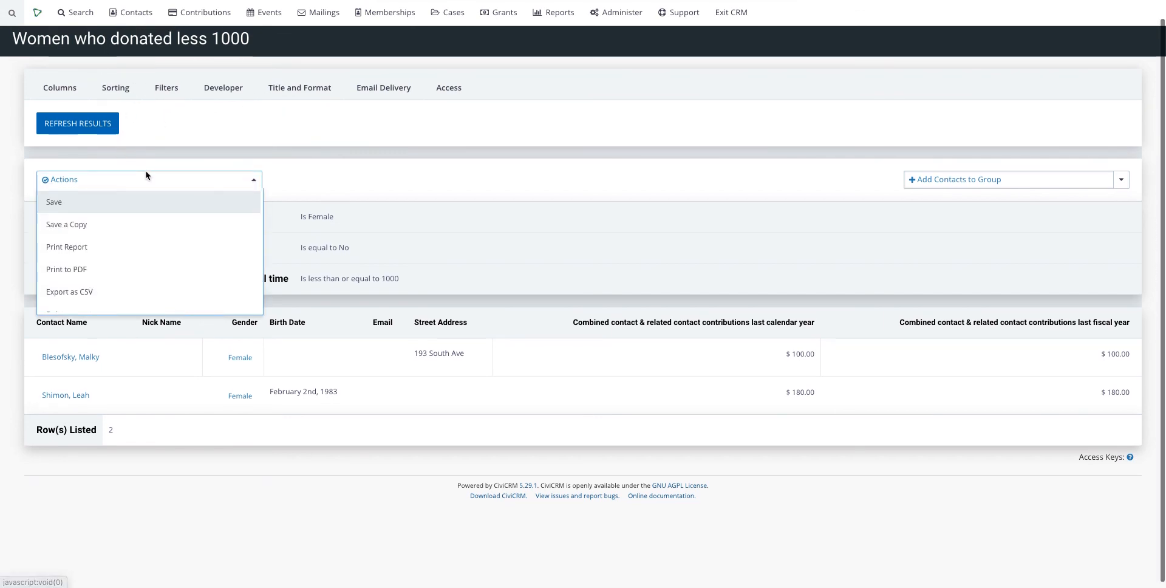
left_click(136, 204)
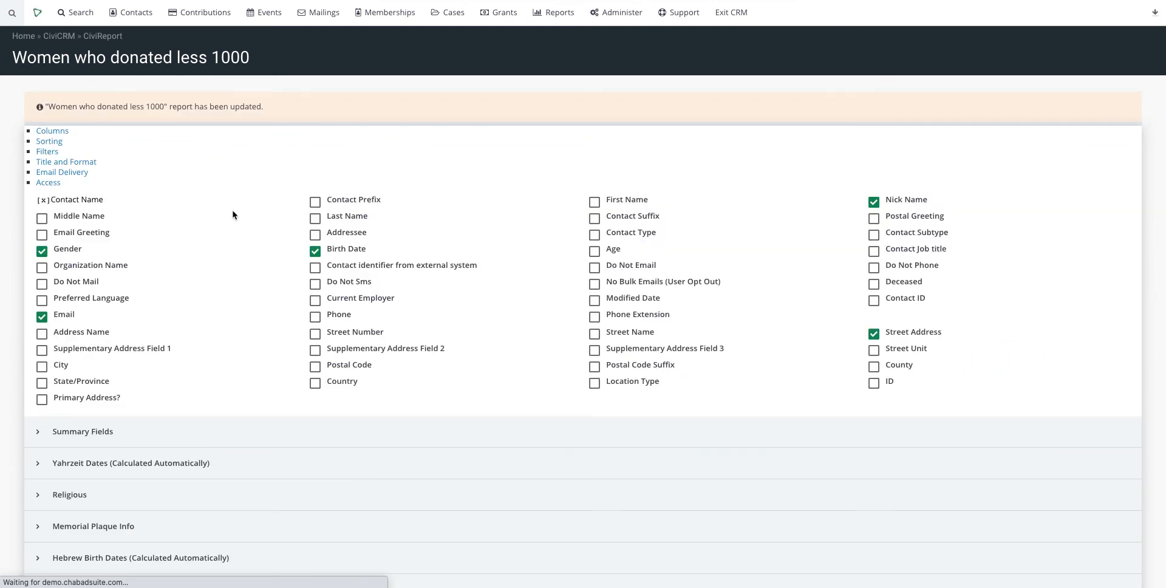
Step: Look over the actions available for the saved report, such as printing, PDF and CSV export
scroll(234, 216, "down", 5)
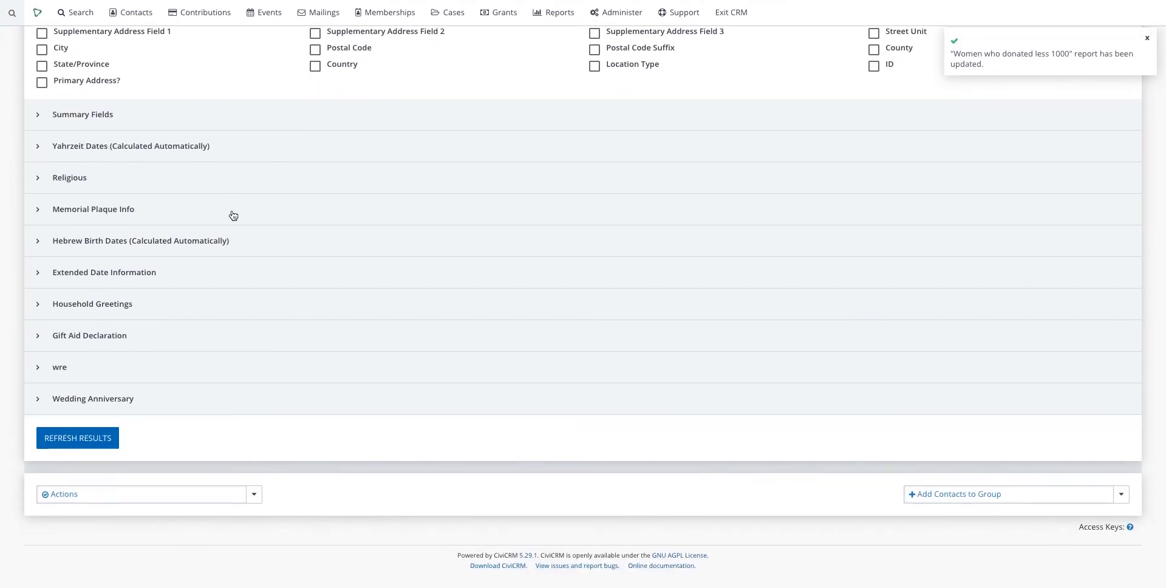
left_click(213, 494)
scroll(146, 460, "down", 1)
scroll(146, 459, "up", 1)
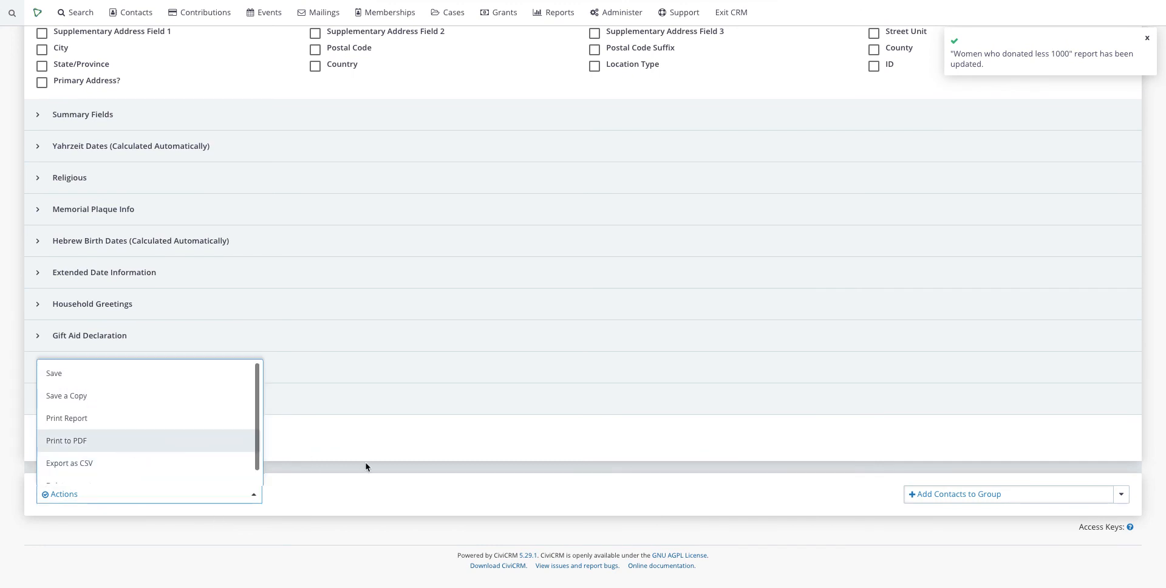
left_click(445, 482)
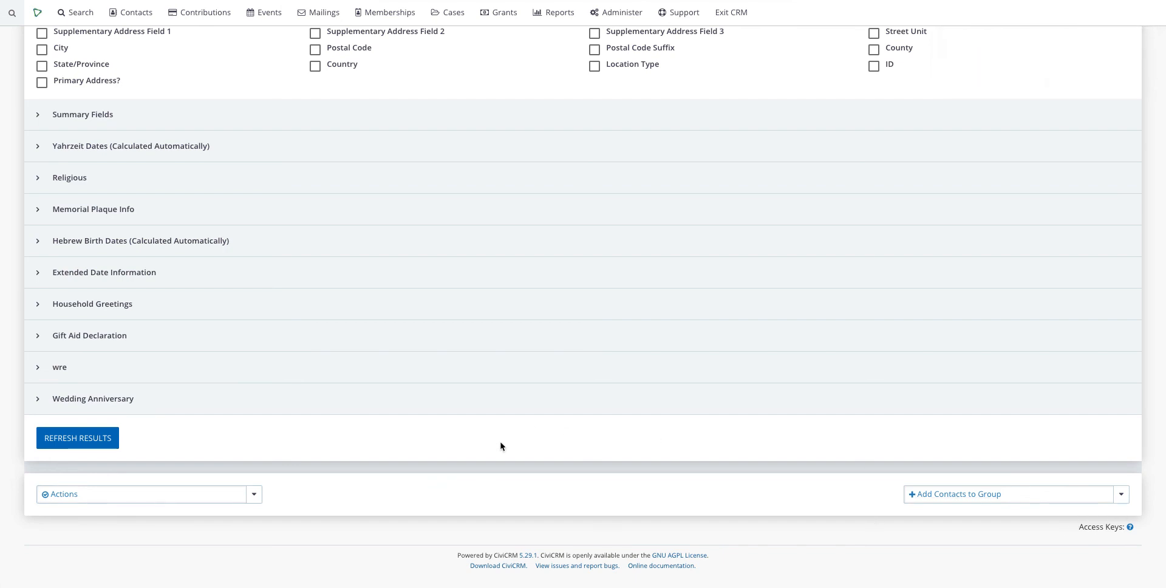
Step: Review the report's filters, from the contact and address fields down to the Tag and Group filters
scroll(250, 462, "up", 3)
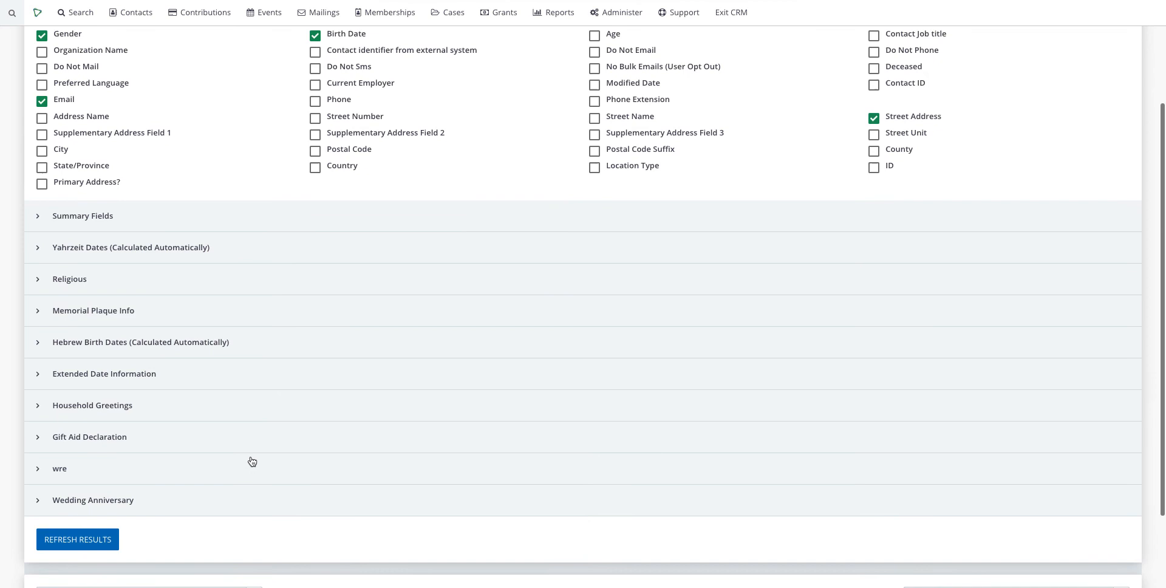
scroll(252, 462, "up", 3)
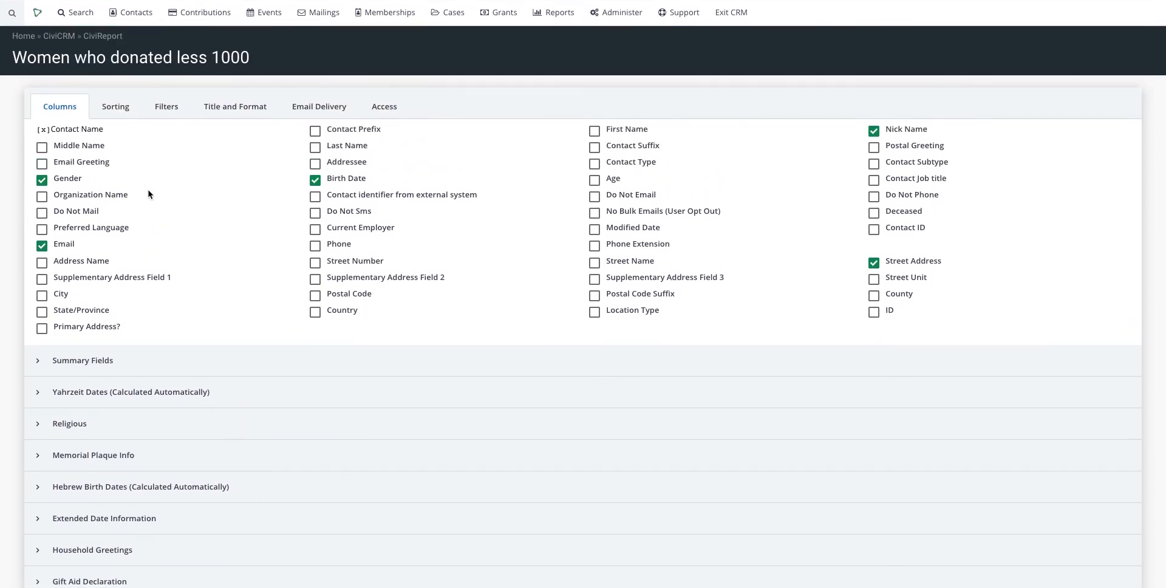
left_click(166, 106)
scroll(207, 182, "down", 4)
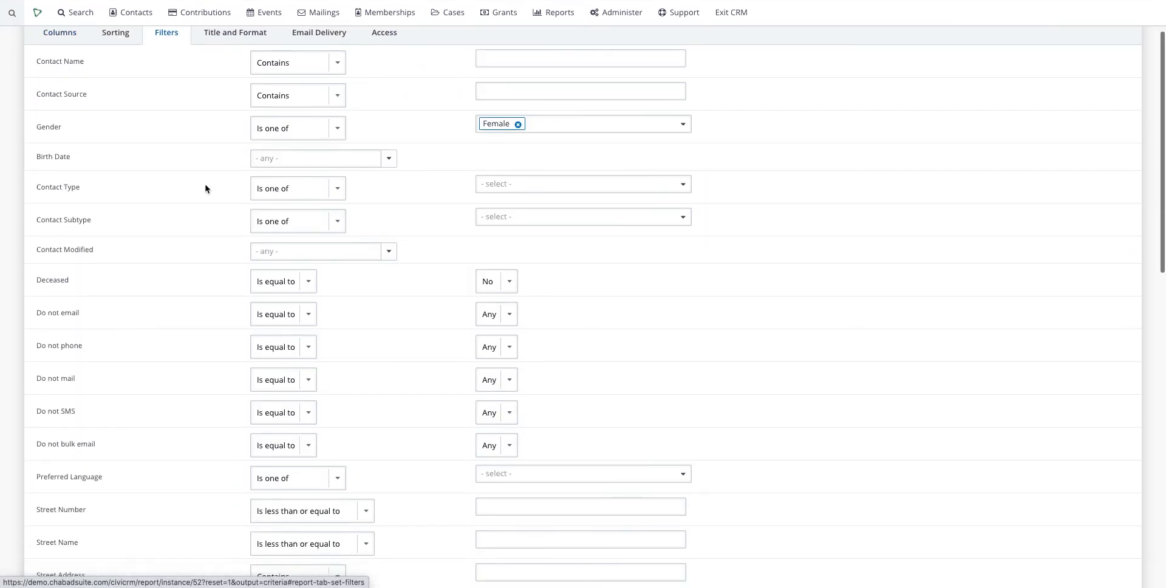
scroll(203, 189, "down", 5)
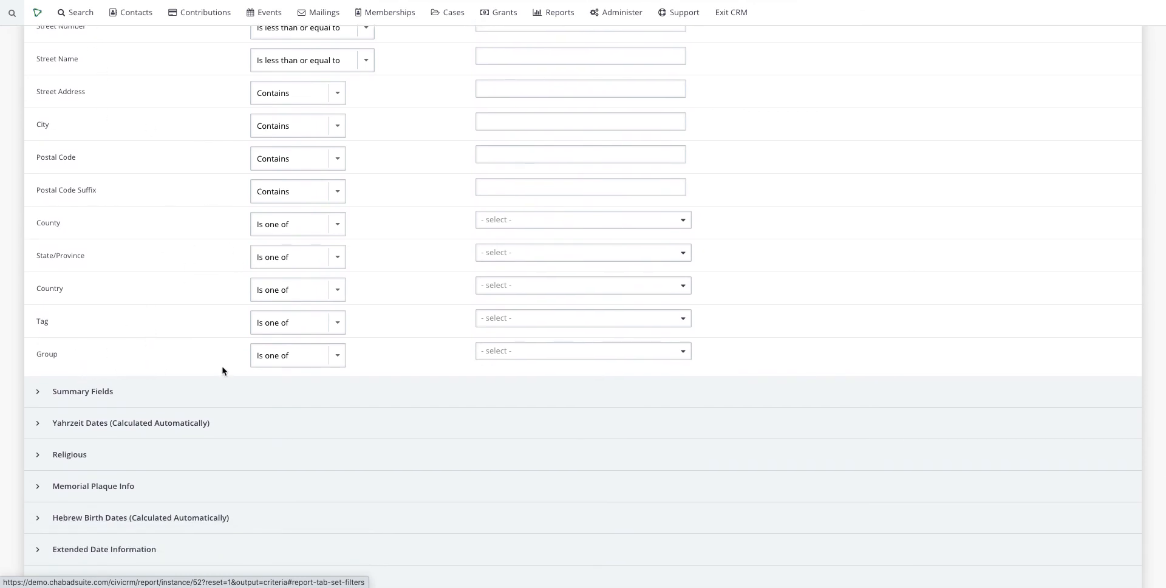
left_click(510, 355)
left_click(434, 351)
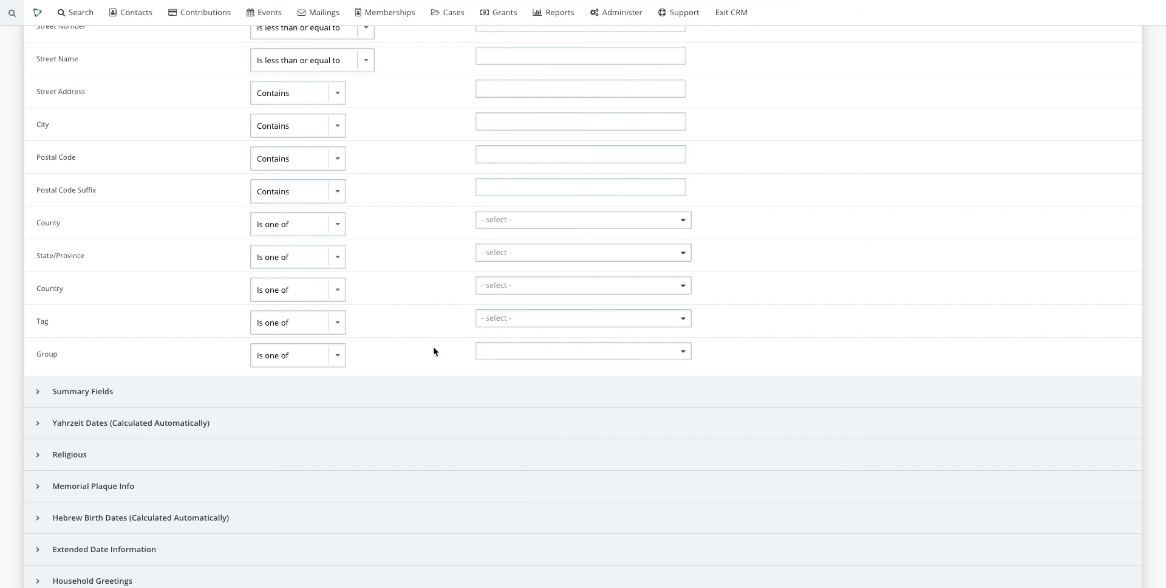
scroll(435, 351, "up", 10)
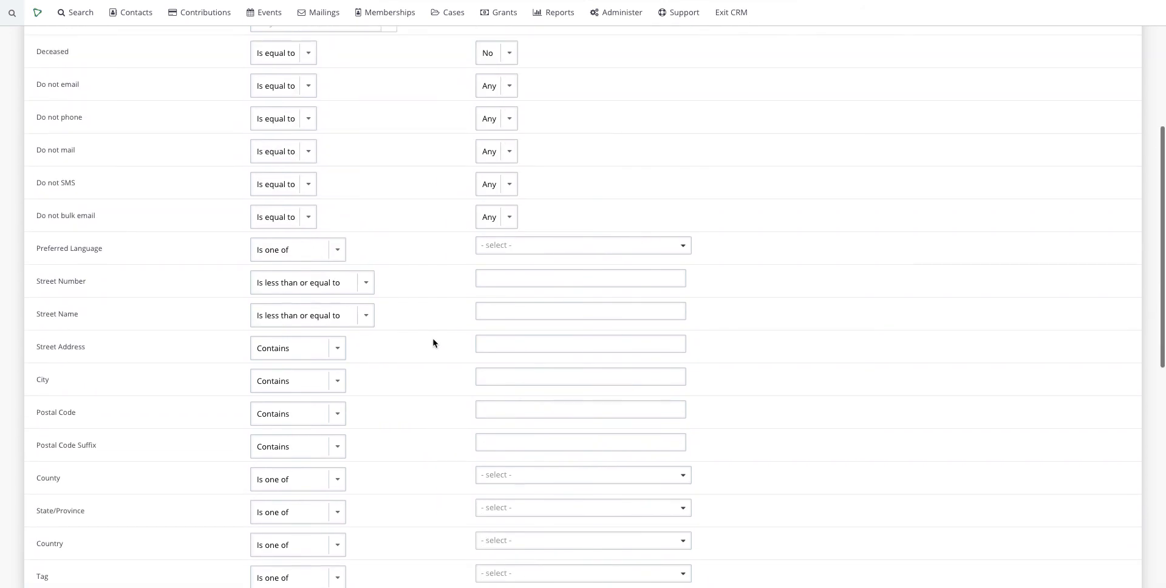